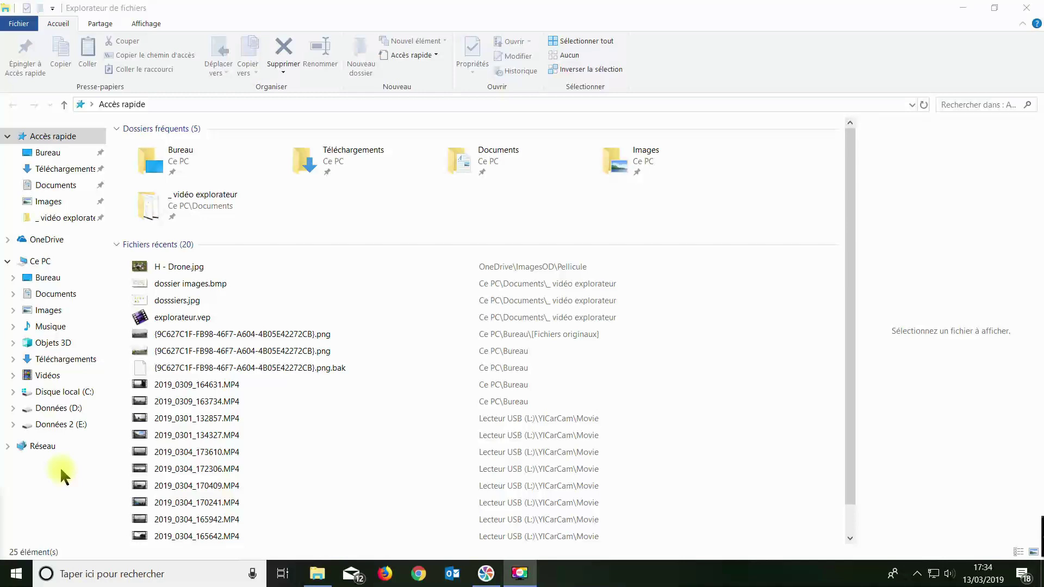
Create a new folder named bureau on the Données (D:) drive.
{"action": "left_click", "coordinate": [59, 409]}
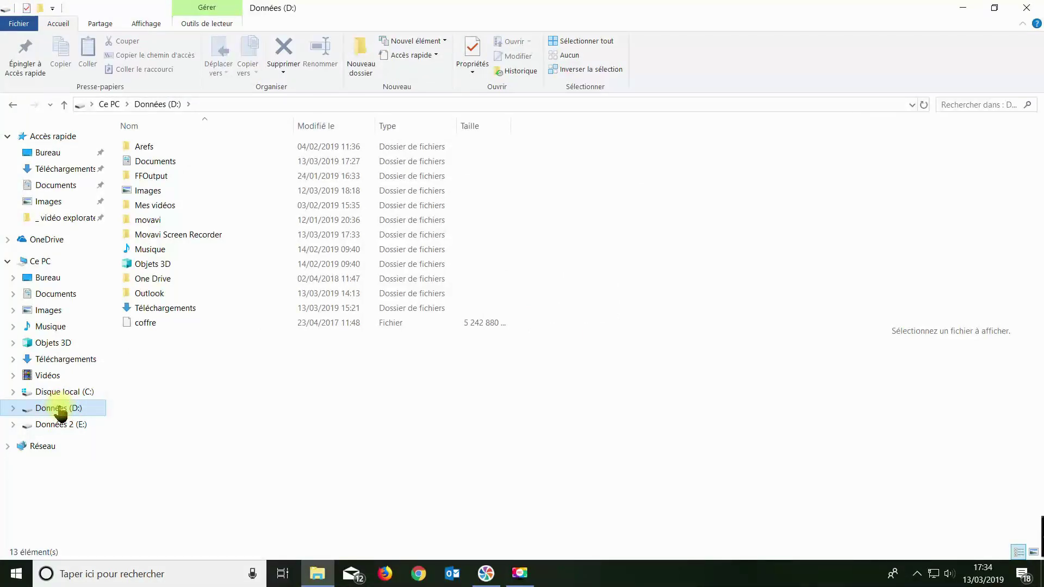
{"action": "right_click", "coordinate": [569, 238]}
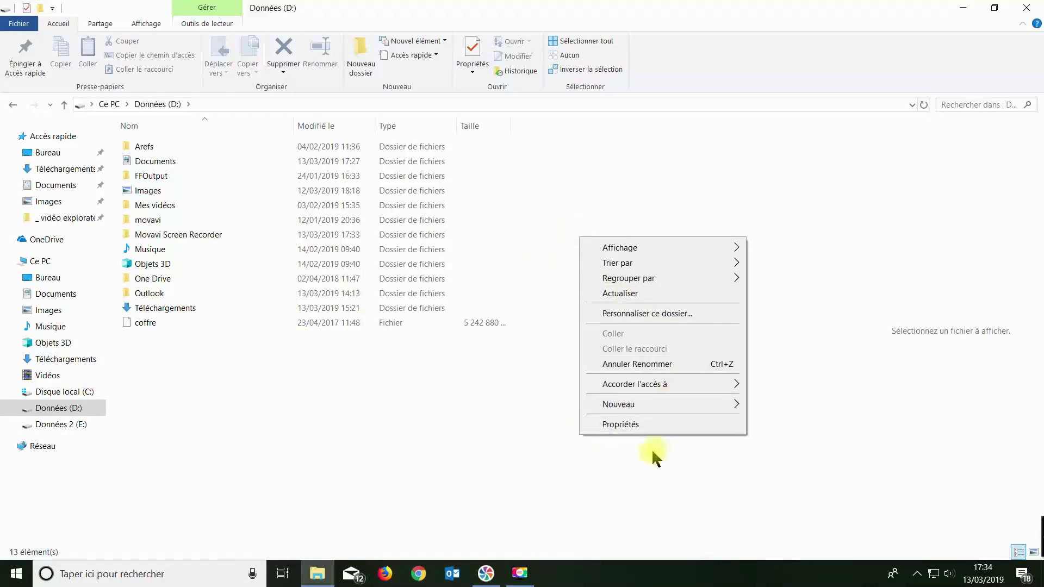
{"action": "mouse_move", "coordinate": [629, 406]}
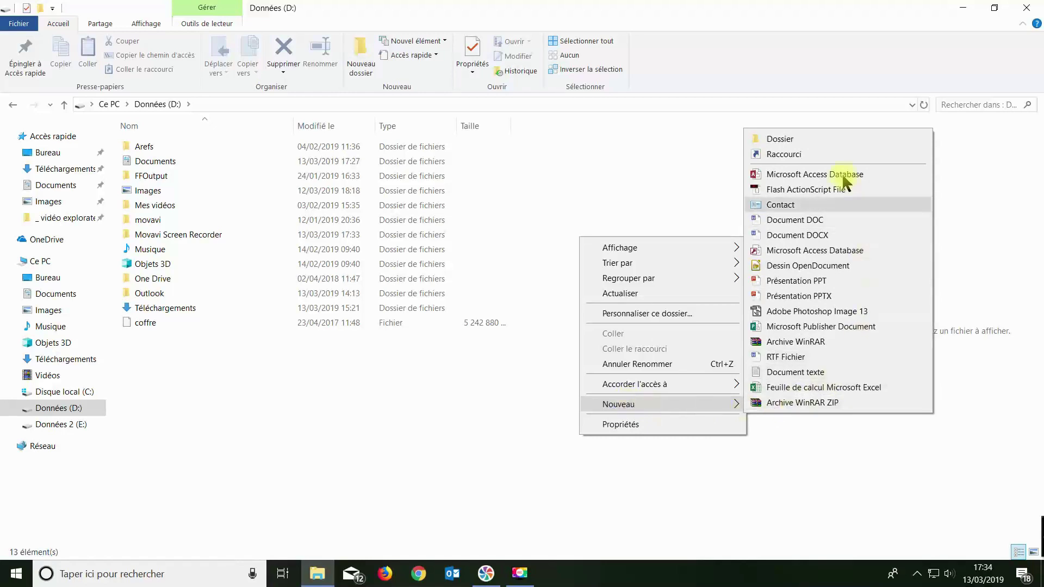
{"action": "left_click", "coordinate": [780, 139]}
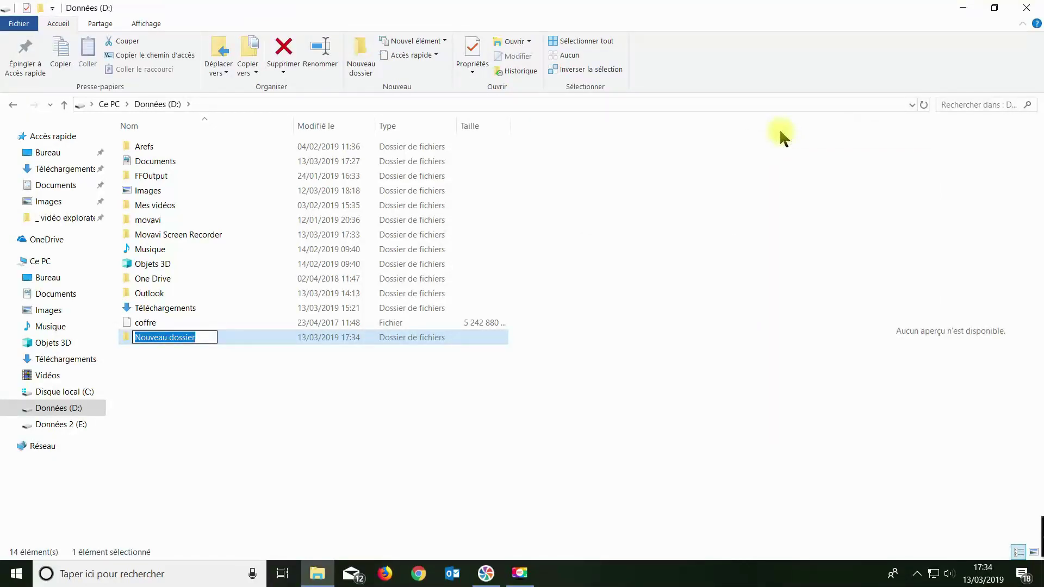
{"action": "type", "text": "burea"}
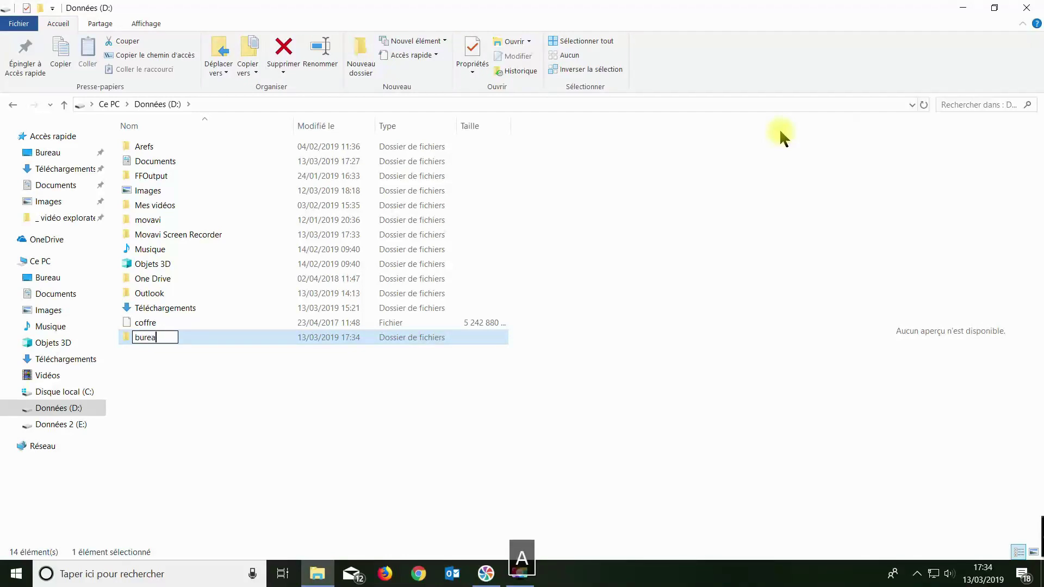
{"action": "type", "text": "u"}
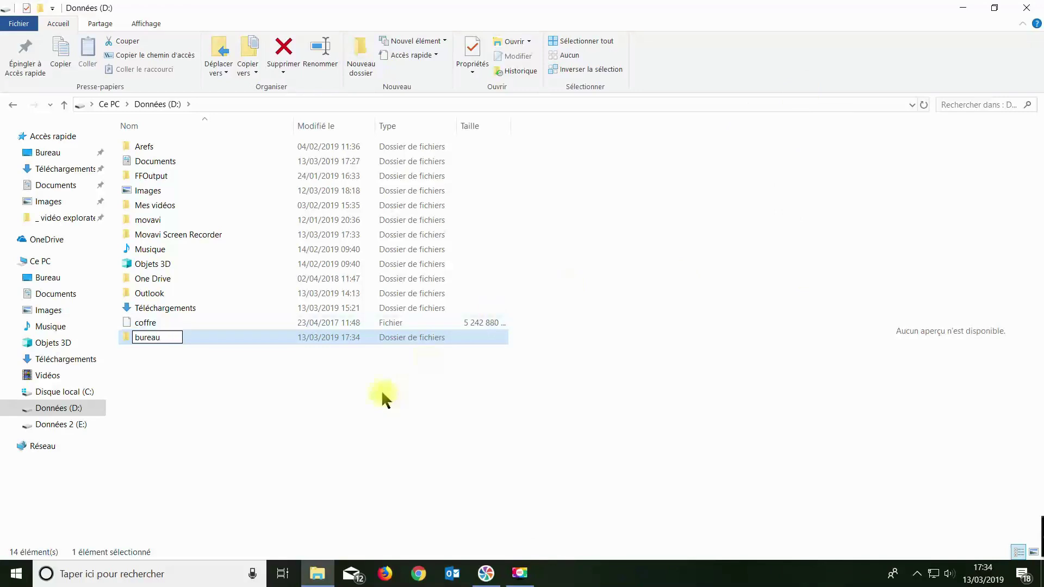
{"action": "left_click", "coordinate": [358, 390]}
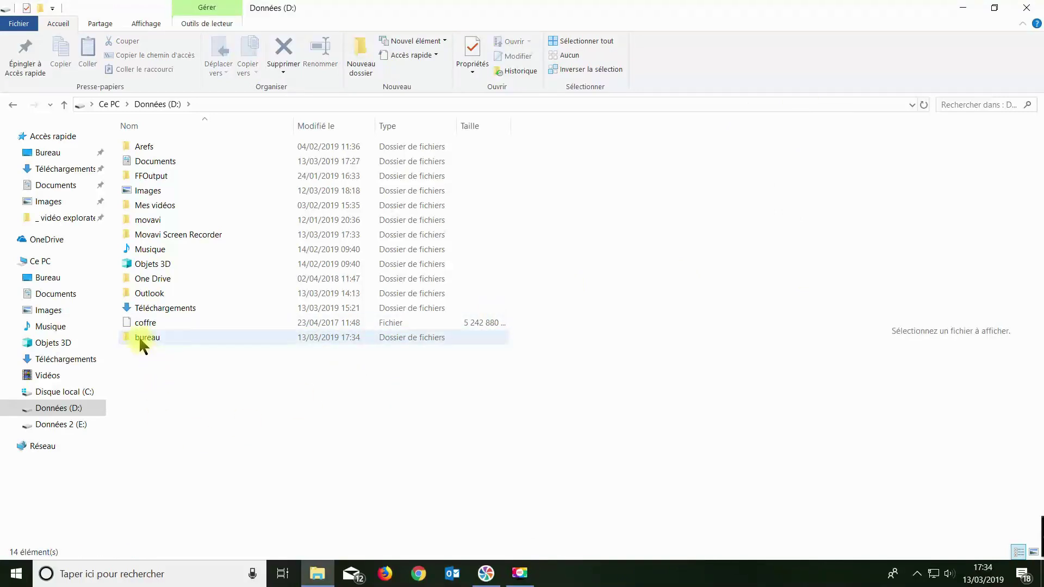
{"action": "mouse_move", "coordinate": [143, 346]}
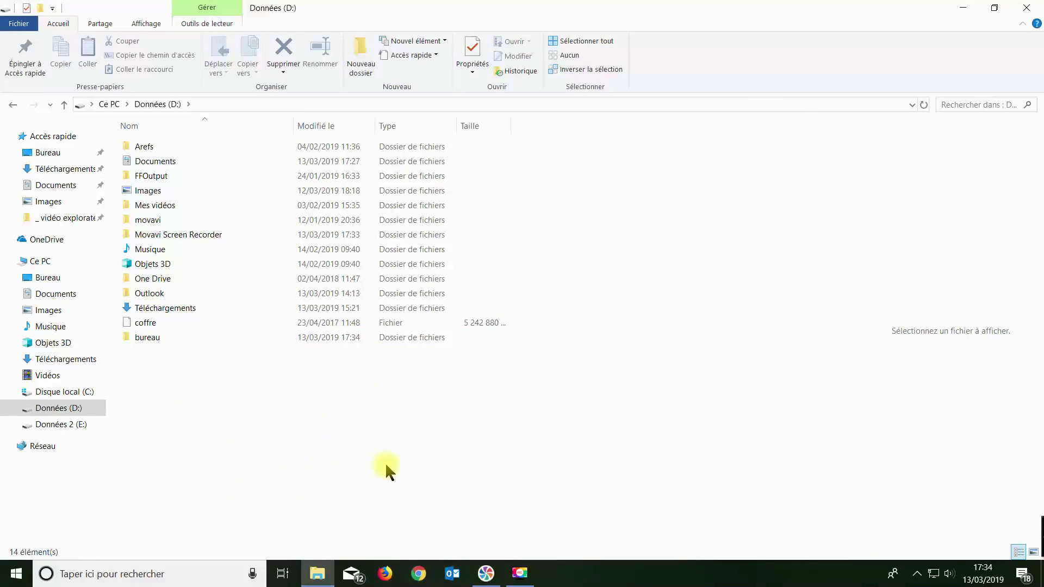
Open the location settings in the properties of the Bureau system folder under Ce PC.
{"action": "left_click", "coordinate": [56, 262]}
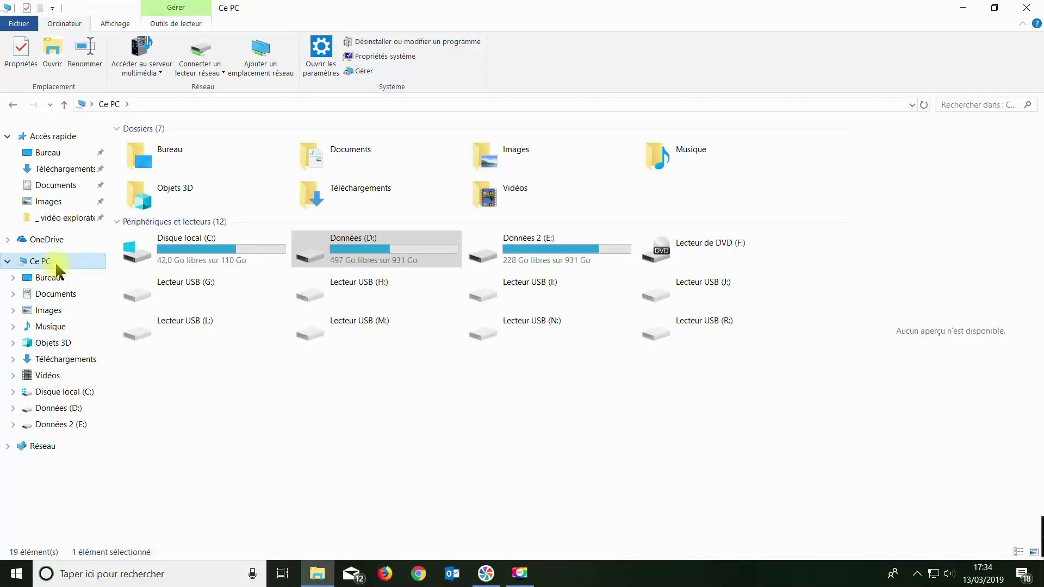
{"action": "right_click", "coordinate": [170, 152]}
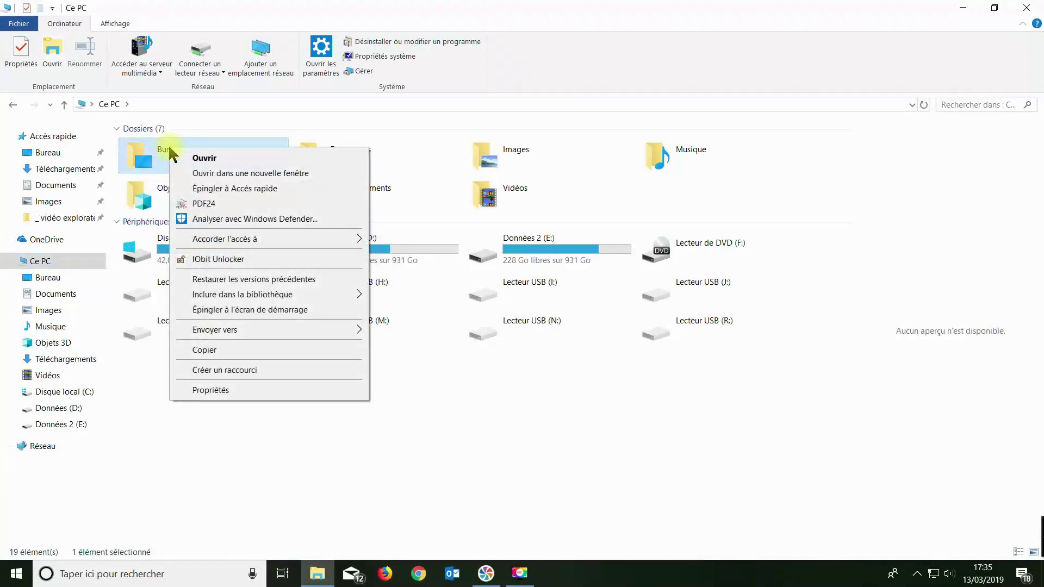
{"action": "left_click", "coordinate": [210, 391]}
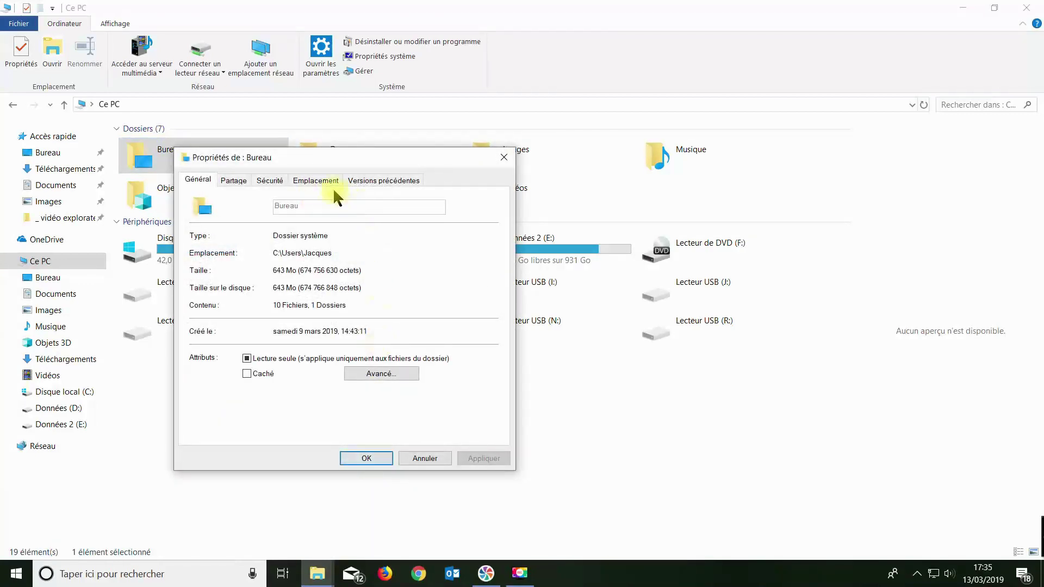
{"action": "left_click", "coordinate": [301, 182]}
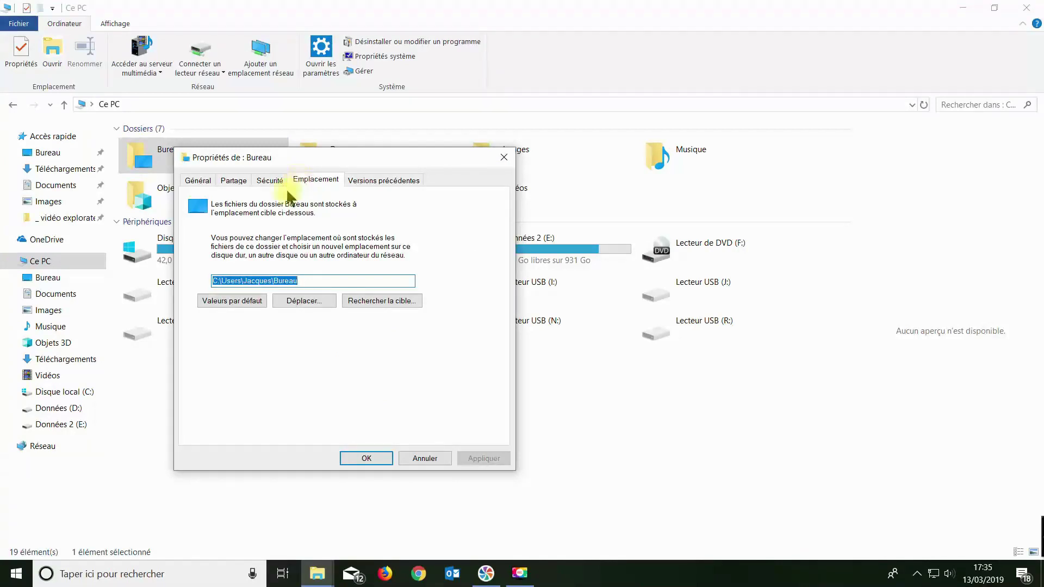
Select the bureau folder on Données (D:) as the new location for the Bureau files.
{"action": "left_click", "coordinate": [304, 302]}
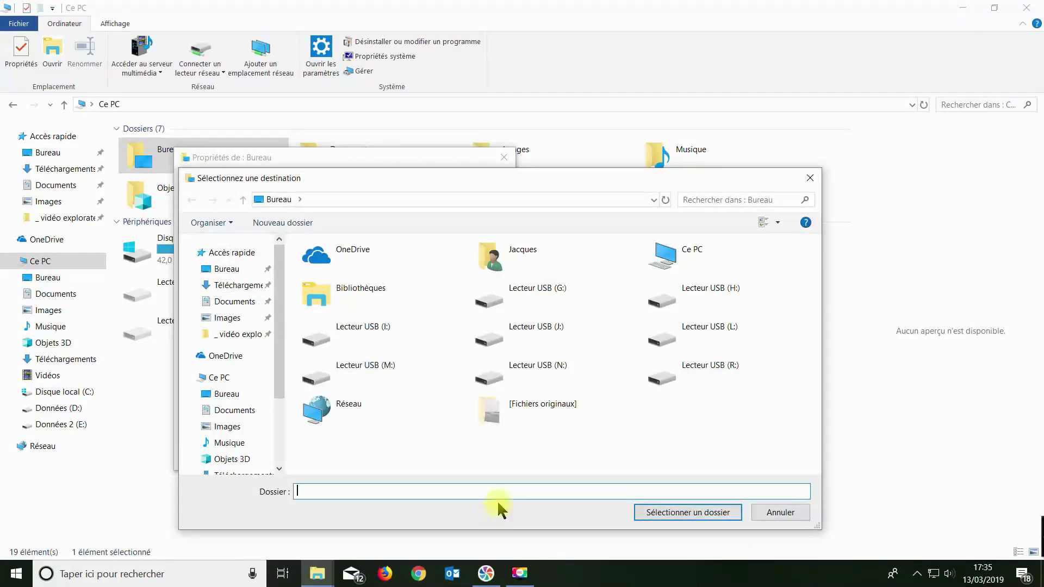
{"action": "scroll", "coordinate": [273, 453], "scroll_direction": "down", "scroll_amount": 3}
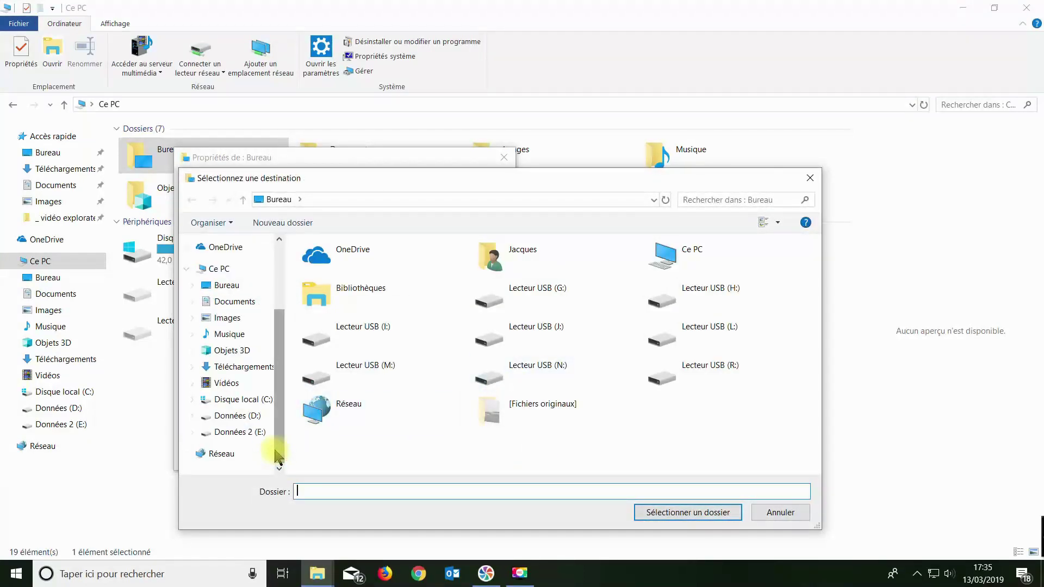
{"action": "left_click", "coordinate": [235, 420]}
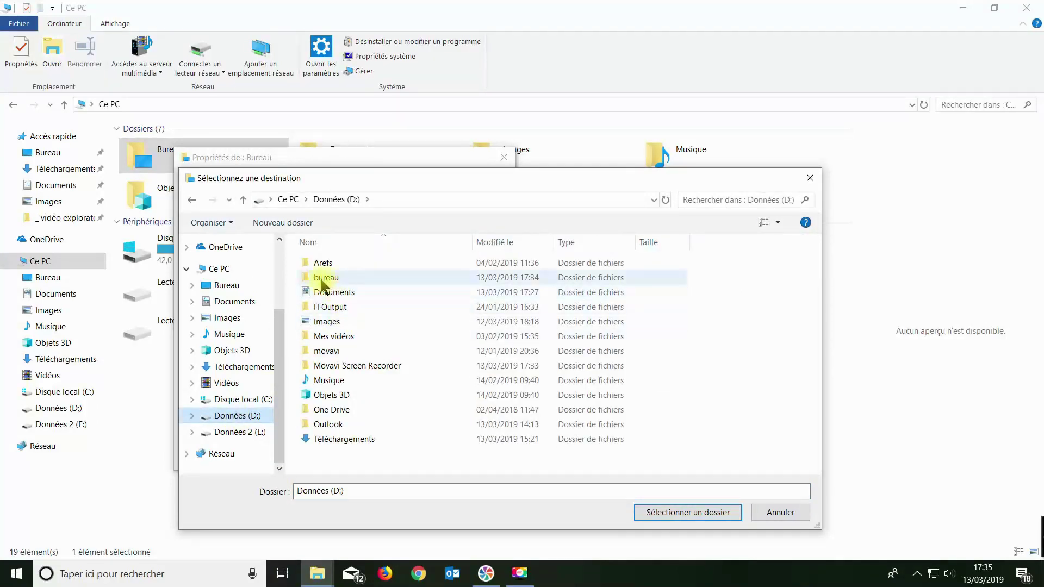
{"action": "left_click", "coordinate": [325, 279]}
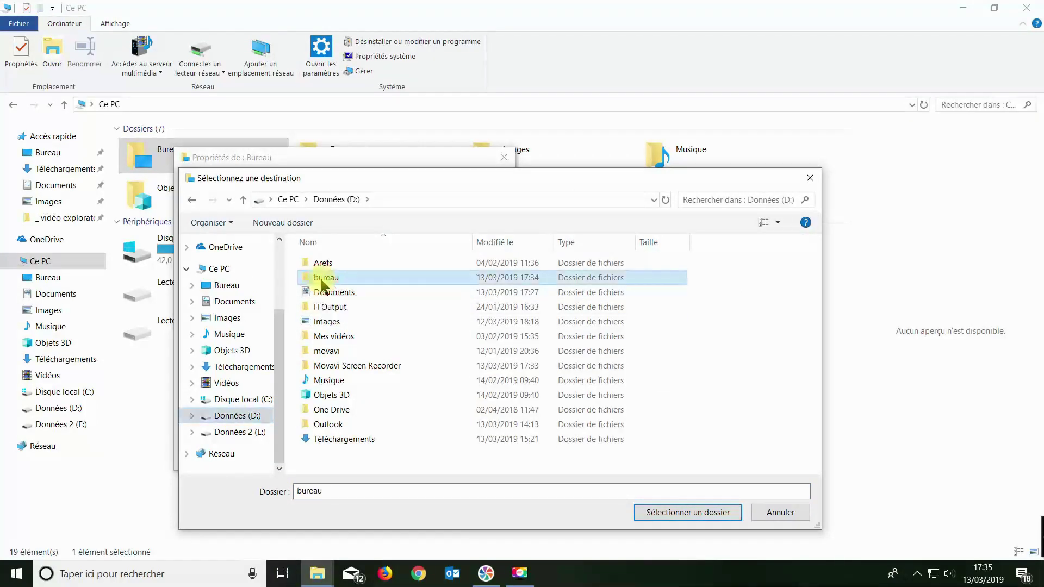
{"action": "left_click", "coordinate": [683, 513]}
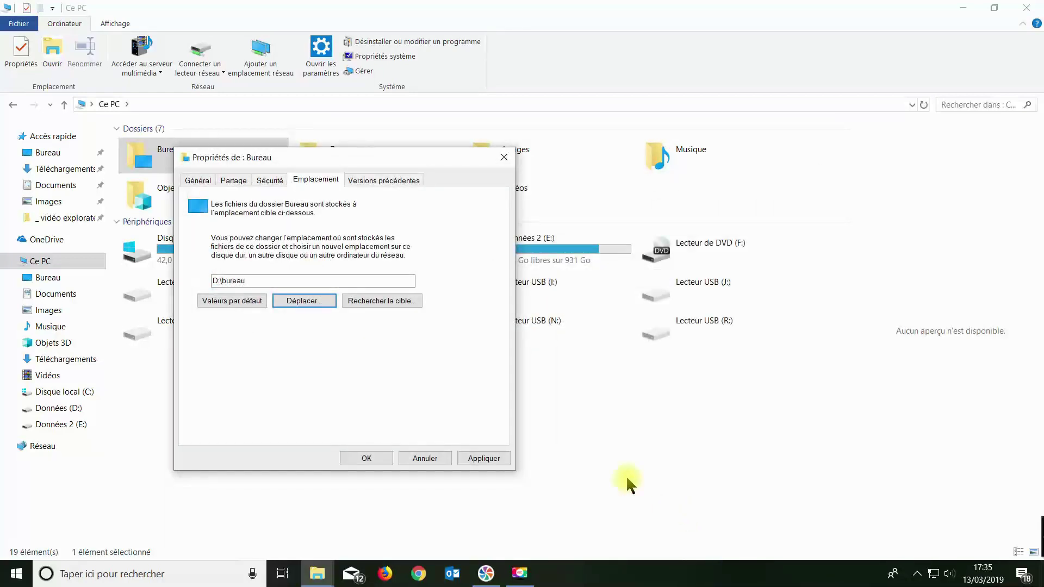
Apply the new Bureau location, agree to move all existing files there, and close the properties.
{"action": "left_click", "coordinate": [485, 459]}
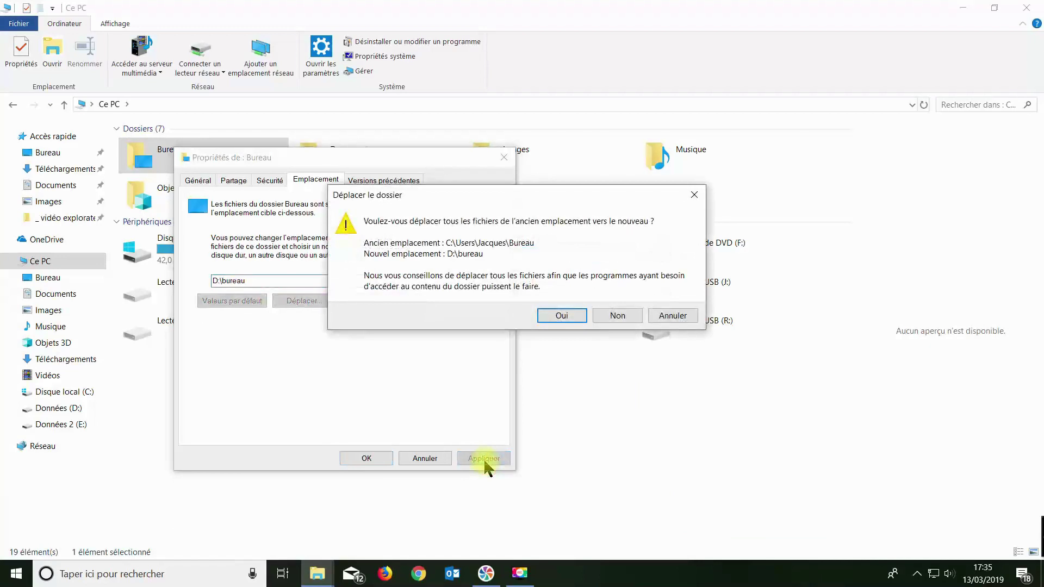
{"action": "left_click", "coordinate": [560, 316]}
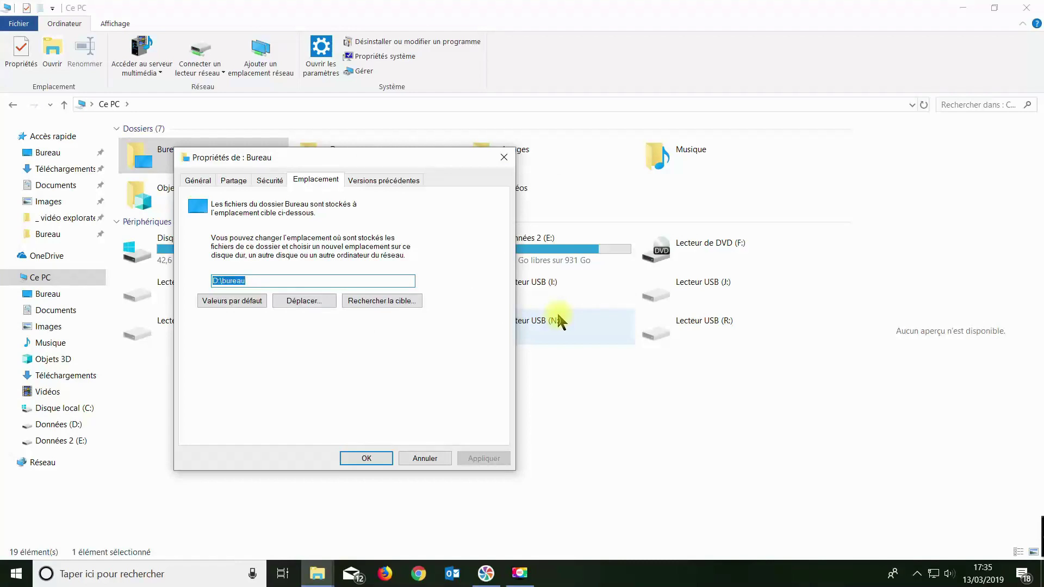
{"action": "left_click", "coordinate": [381, 458]}
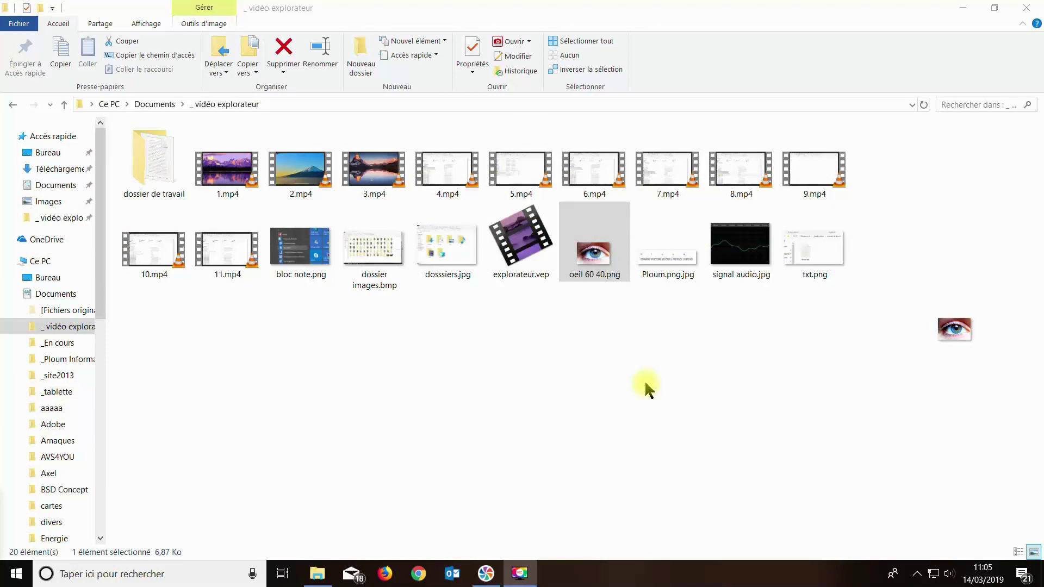
View the image oeil 60 40.png from the _ vidéo explorateur folder and close the viewer.
{"action": "double_click", "coordinate": [591, 259]}
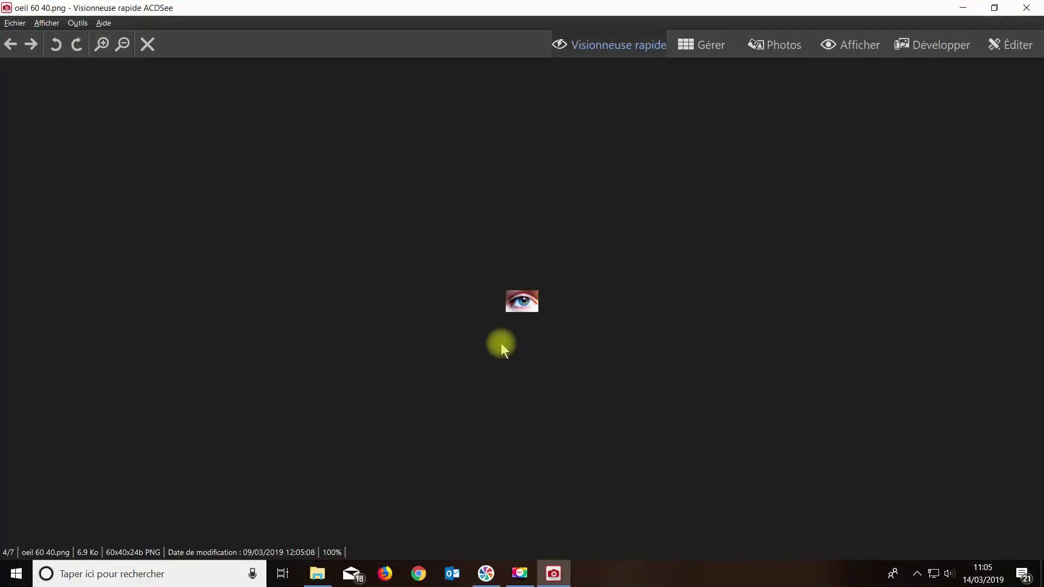
{"action": "left_click", "coordinate": [1030, 11]}
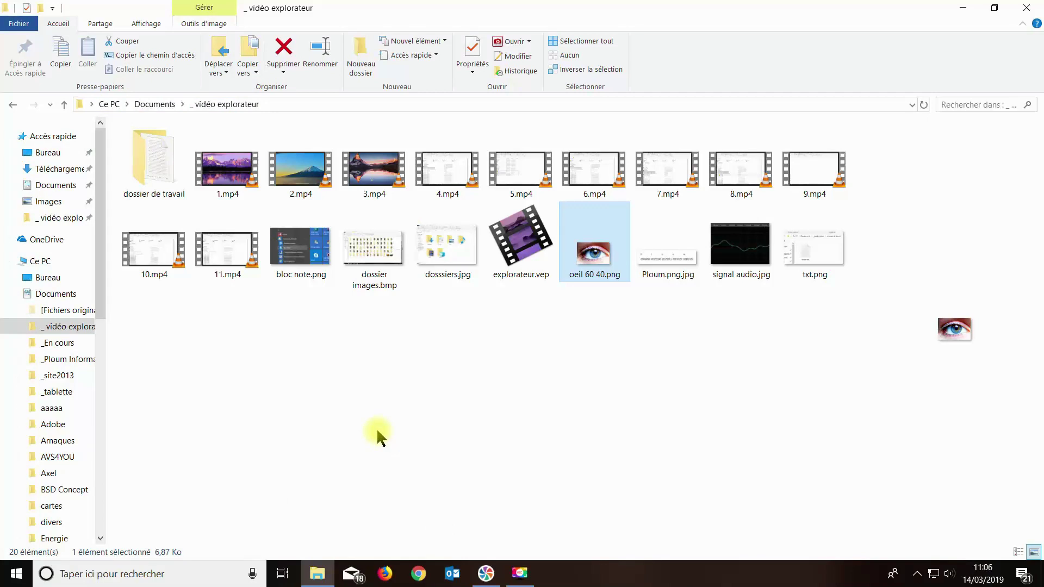
In a new Explorer window, view oeil 60 40.png by its full path, Données (D:) > Documents > _ vidéo explorateur, and close it.
{"action": "key", "text": "super+e"}
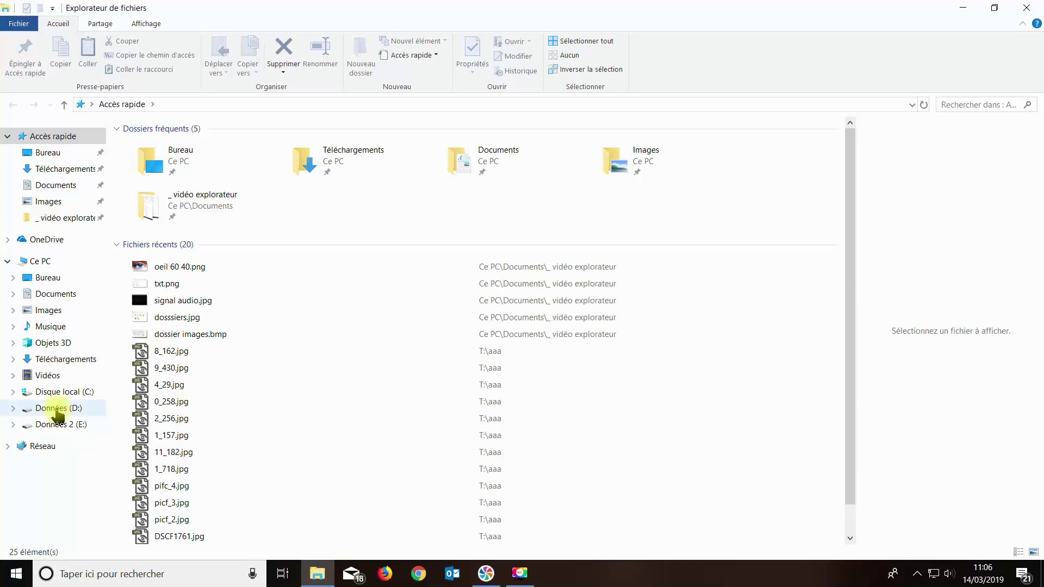
{"action": "left_click", "coordinate": [56, 412]}
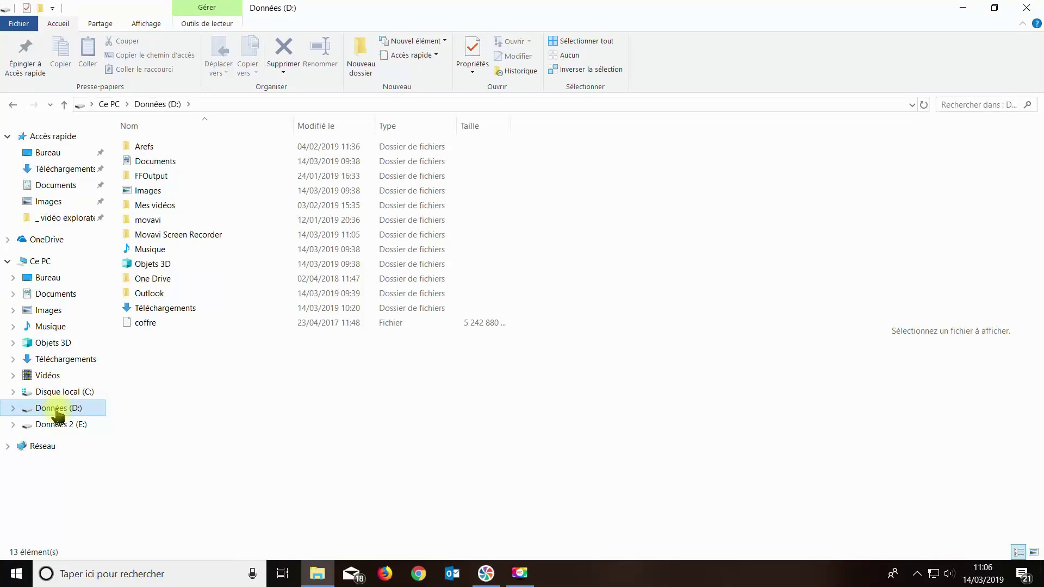
{"action": "double_click", "coordinate": [157, 162]}
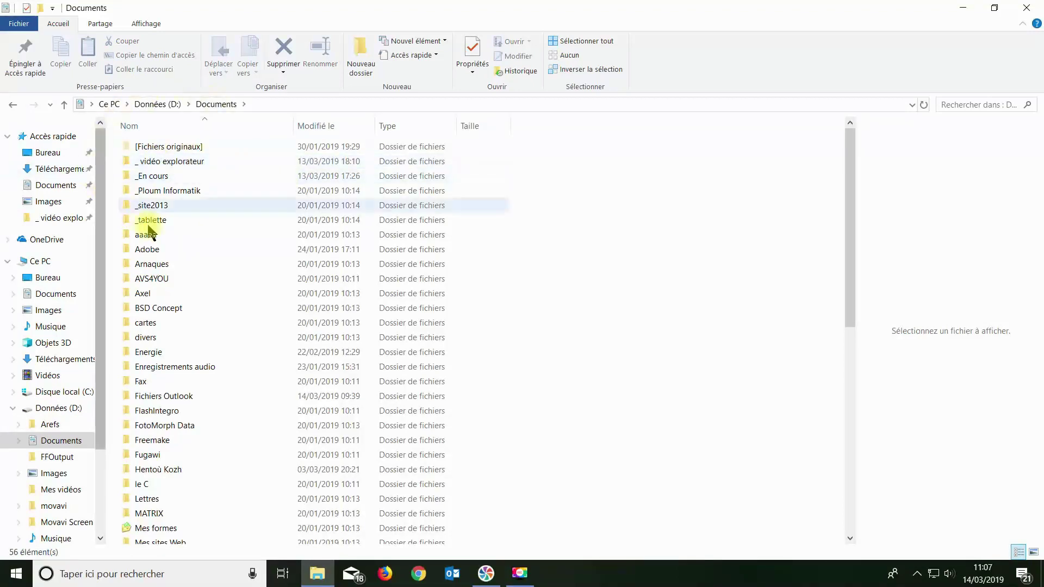
{"action": "double_click", "coordinate": [167, 161]}
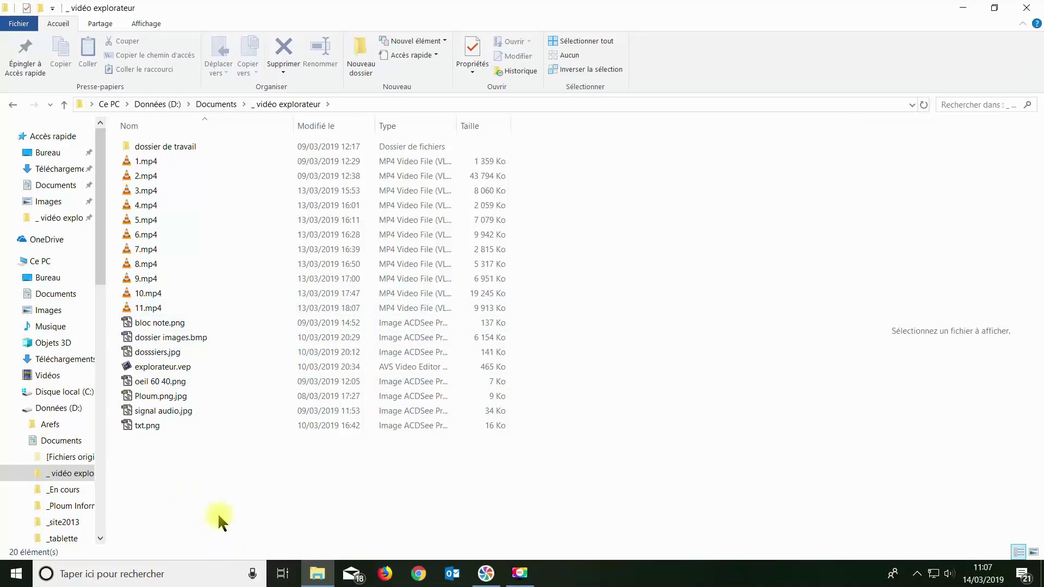
{"action": "double_click", "coordinate": [160, 382]}
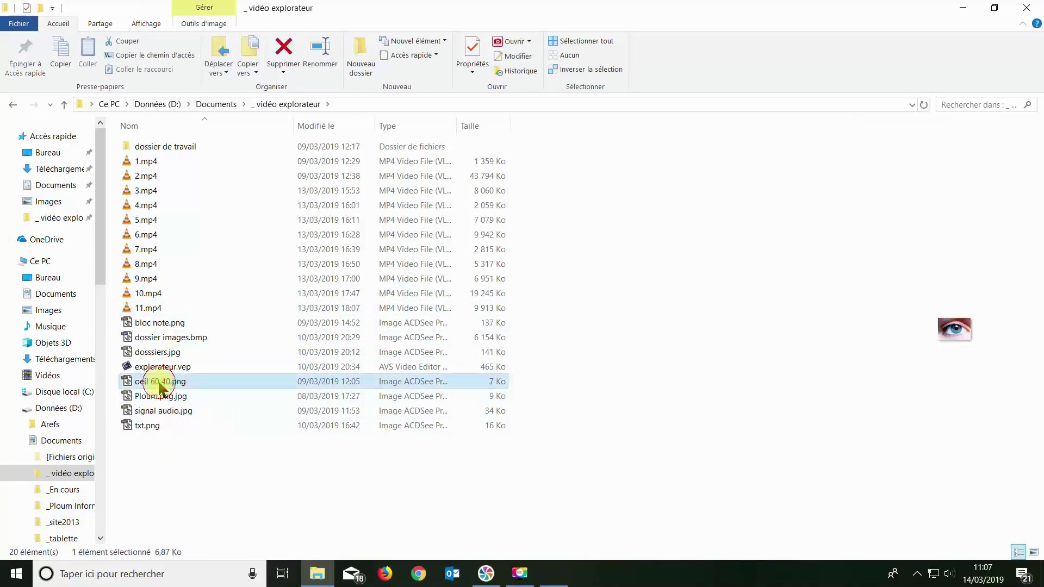
{"action": "left_click", "coordinate": [1029, 7]}
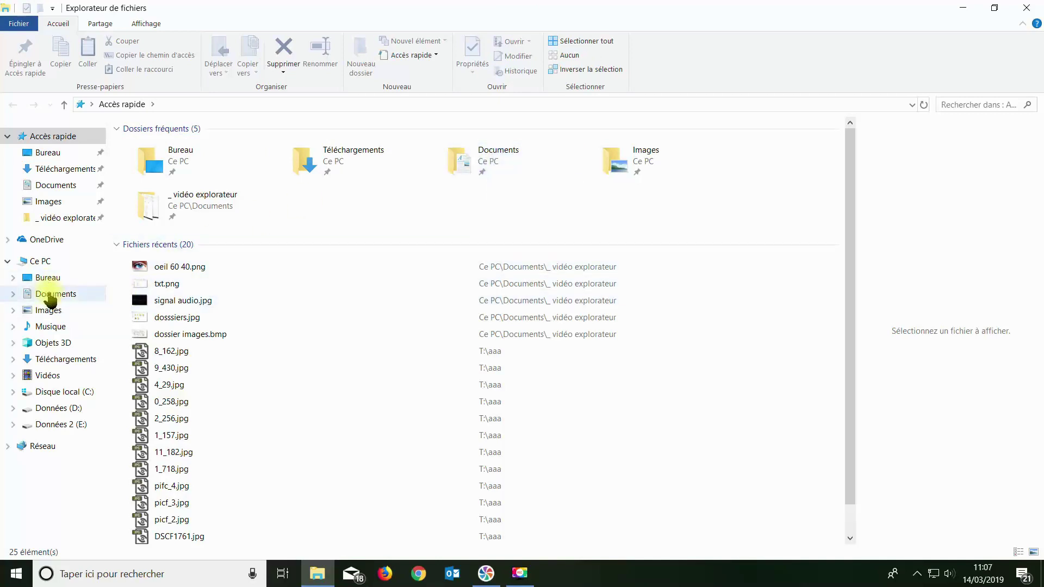
Open the _ vidéo explorateur folder through Documents under Ce PC, and through its quick access shortcut in a new window.
{"action": "left_click", "coordinate": [50, 297]}
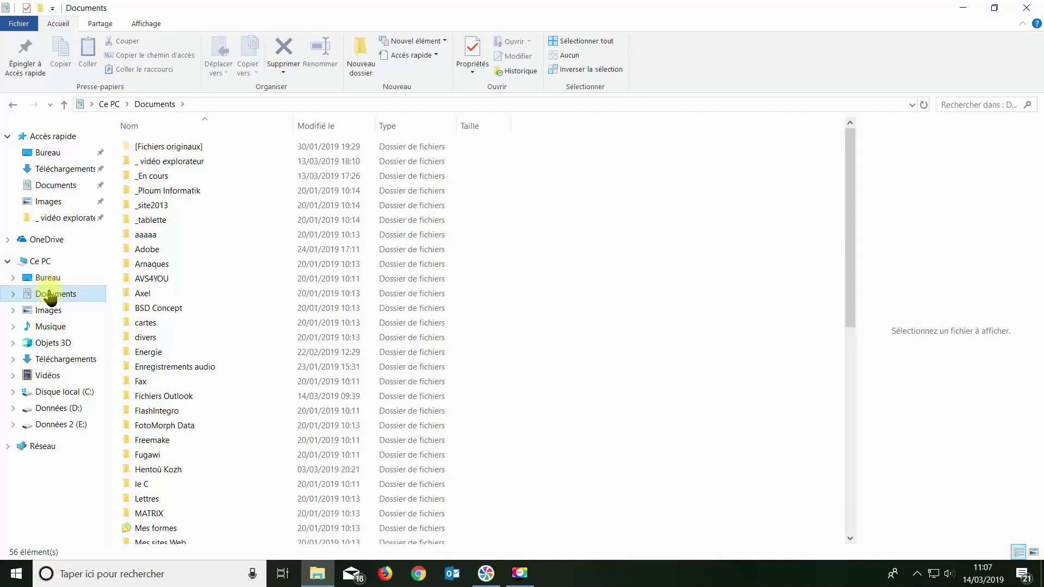
{"action": "double_click", "coordinate": [164, 162]}
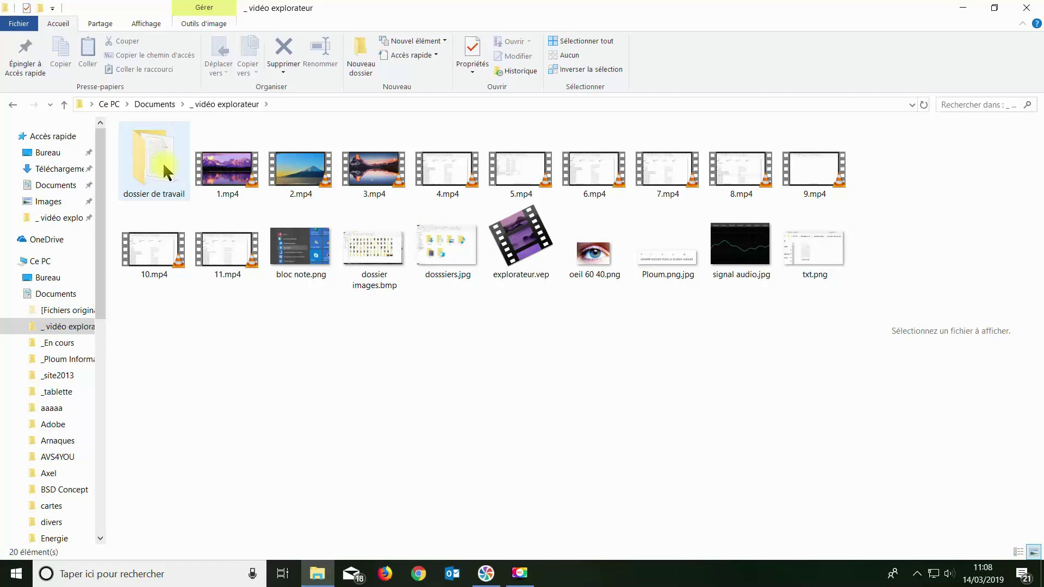
{"action": "key", "text": "super+e"}
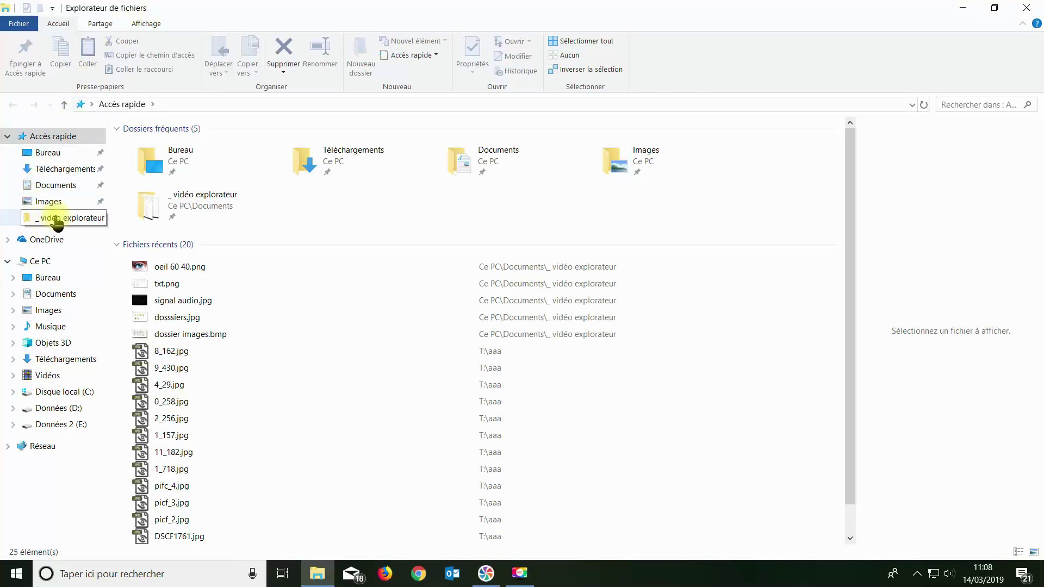
{"action": "left_click", "coordinate": [55, 217]}
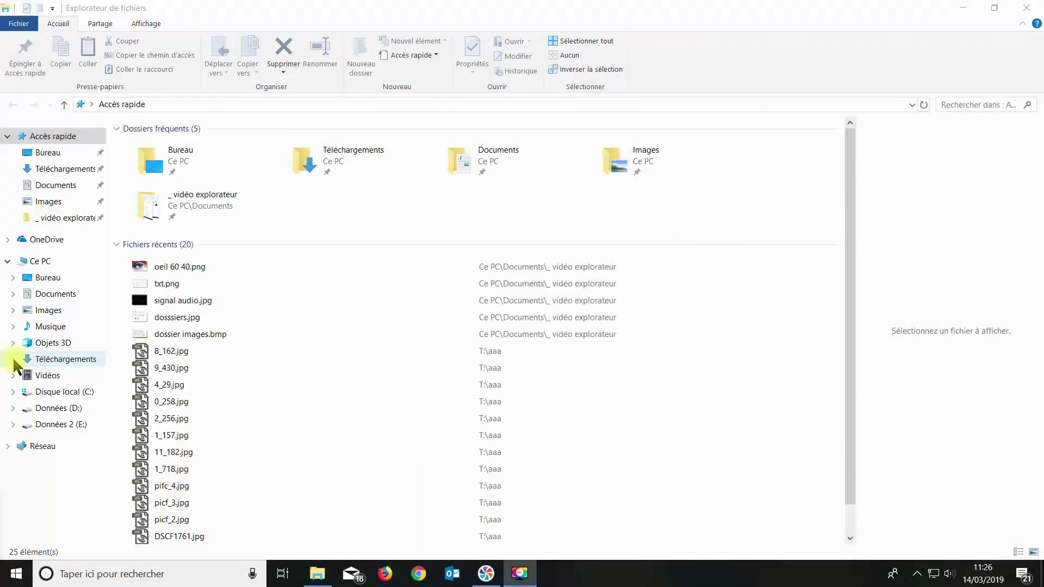
Expand the Téléchargements folder in the navigation tree to see its contents, and collapse it again.
{"action": "left_click", "coordinate": [13, 359]}
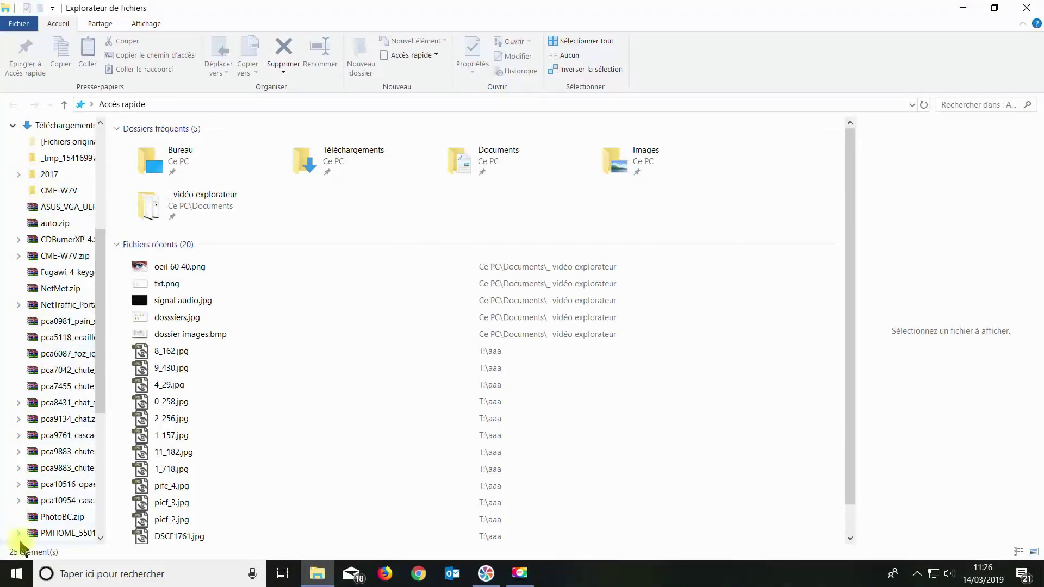
{"action": "left_click", "coordinate": [13, 126]}
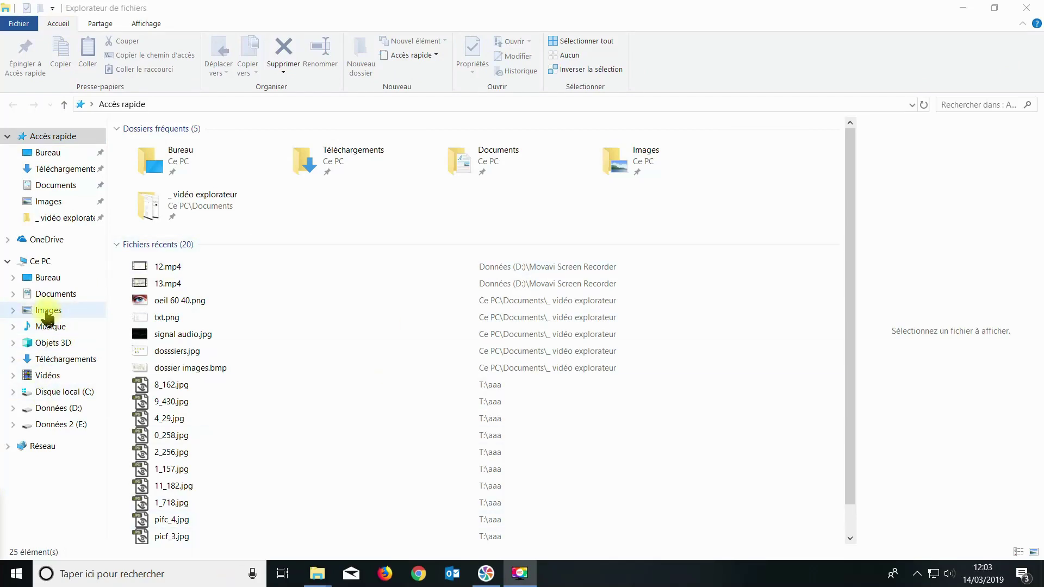
Open the Images folder under Ce PC.
{"action": "left_click", "coordinate": [48, 311]}
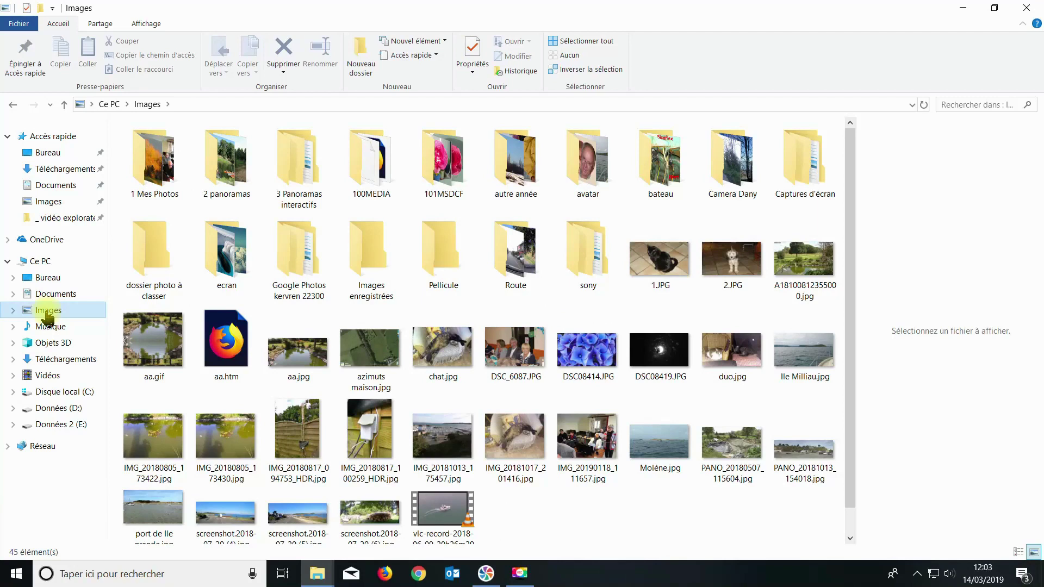
Pin the 1 Mes Photos folder to quick access, and unpin it again.
{"action": "left_click", "coordinate": [158, 166]}
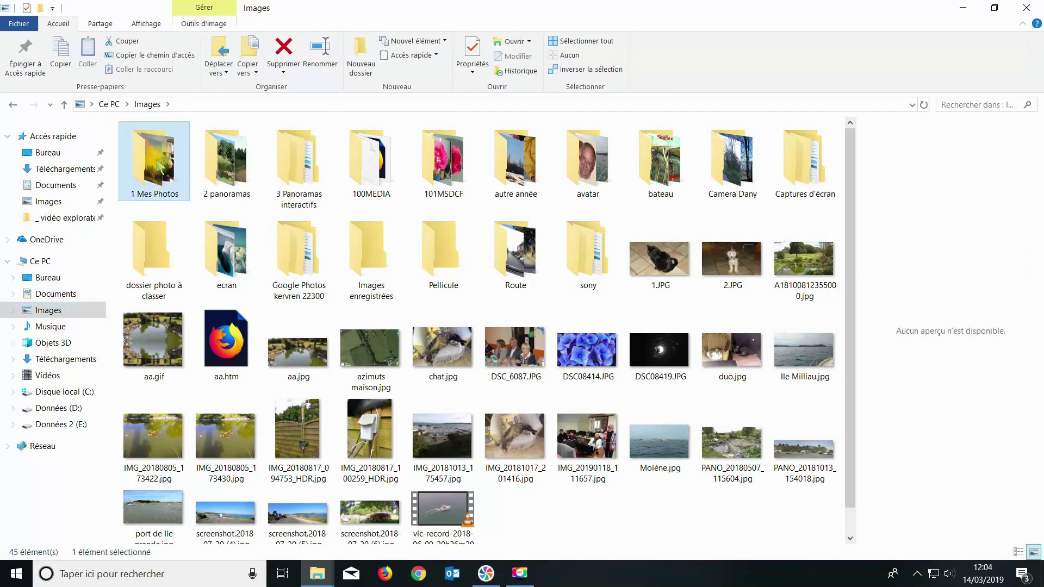
{"action": "left_click", "coordinate": [25, 68]}
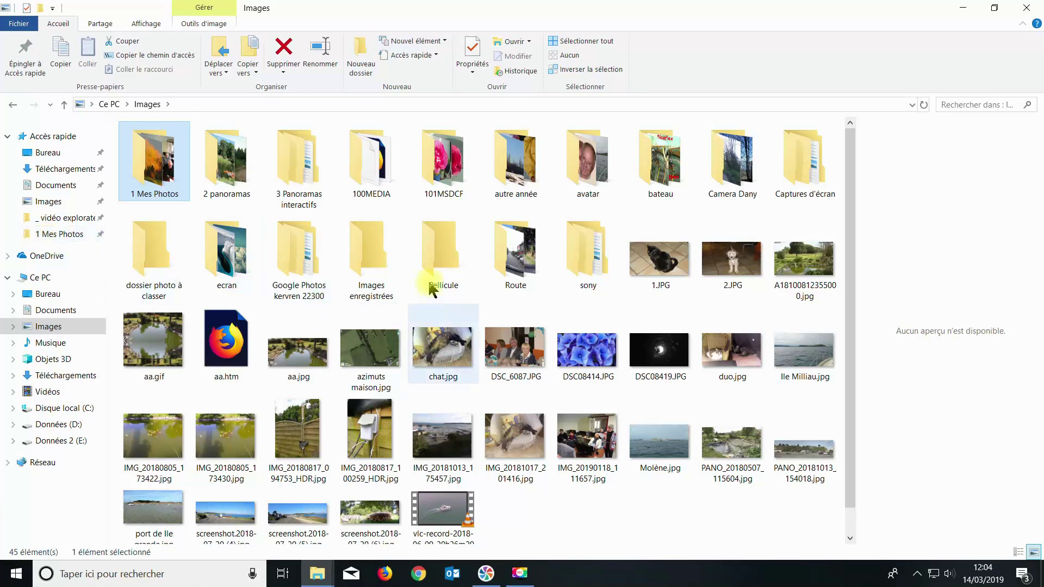
{"action": "right_click", "coordinate": [56, 239]}
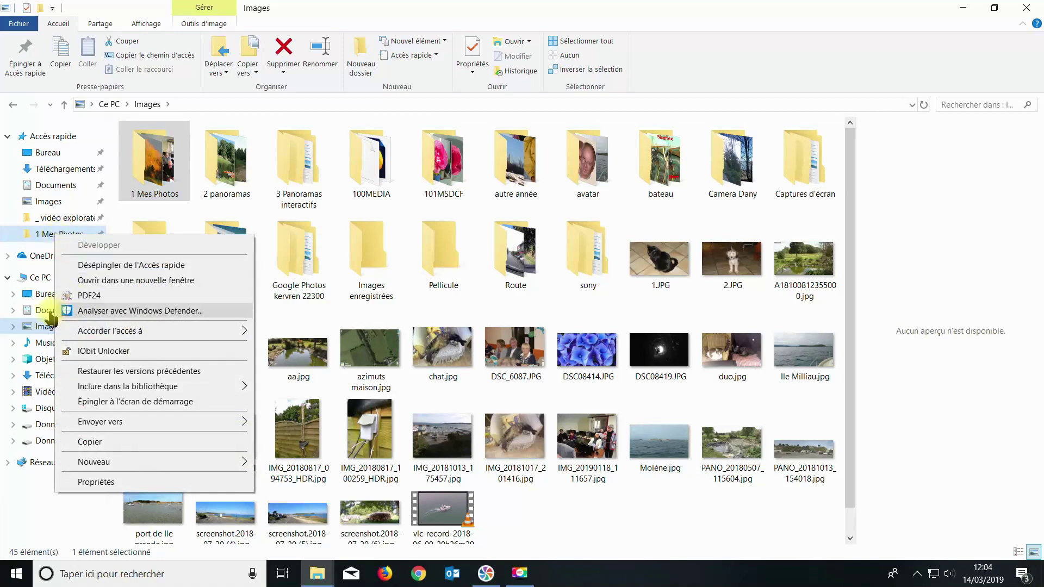
{"action": "left_click", "coordinate": [115, 265]}
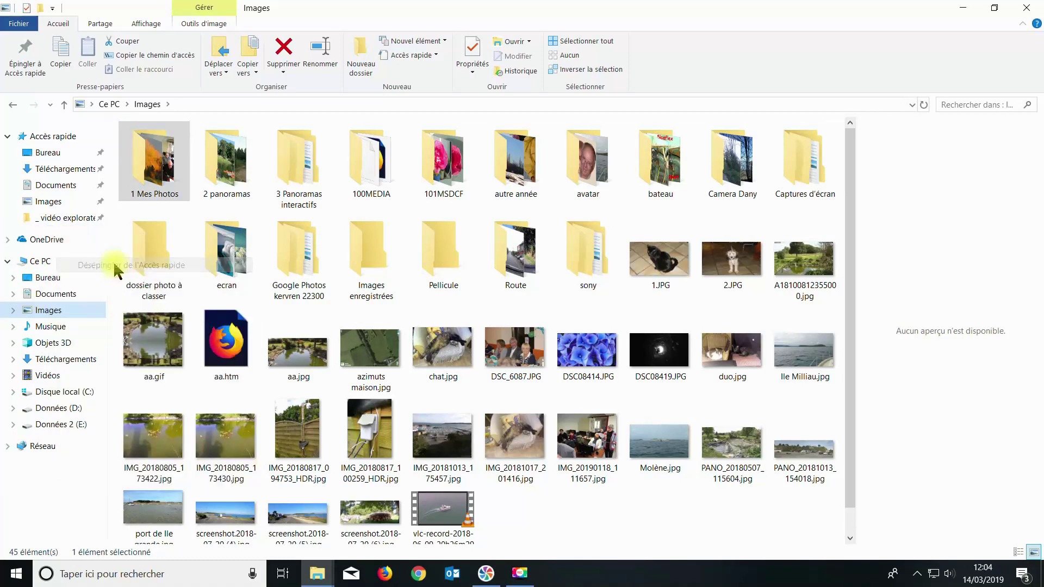
Rename the image aa.jpg in the Images folder to kkk.jpg.
{"action": "left_click", "coordinate": [296, 356]}
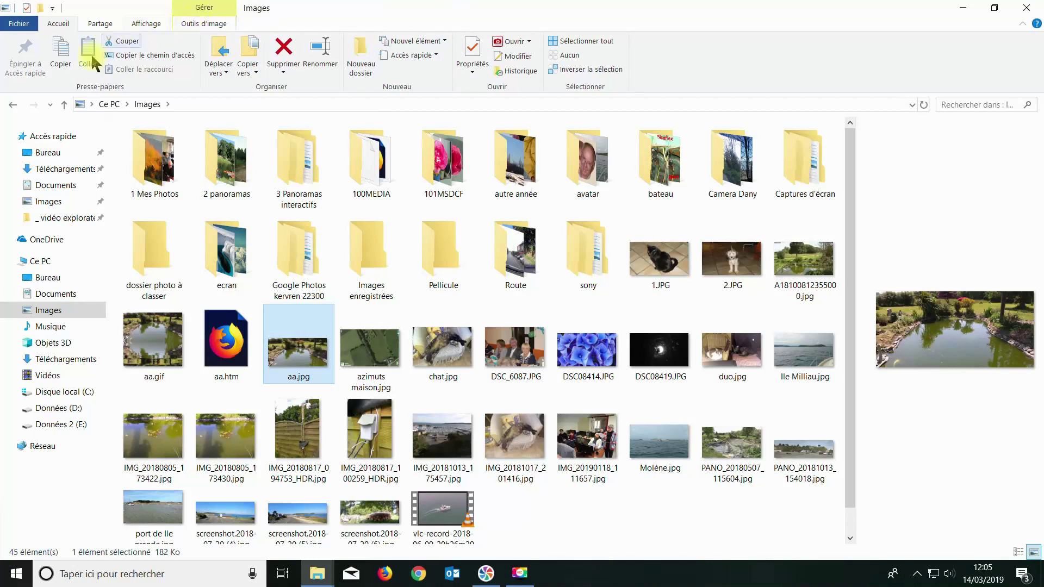
{"action": "left_click", "coordinate": [153, 246]}
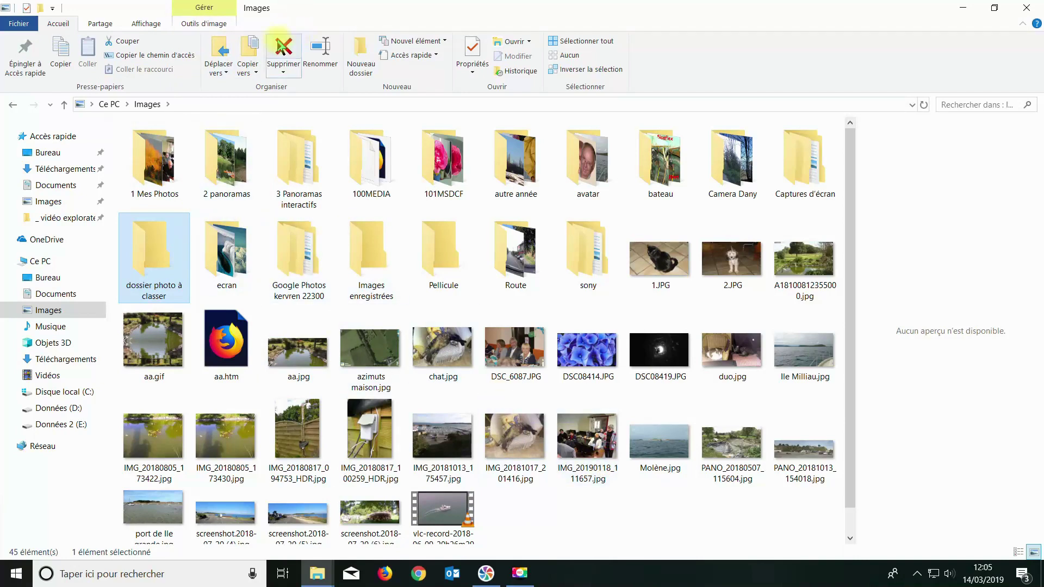
{"action": "left_click", "coordinate": [299, 348]}
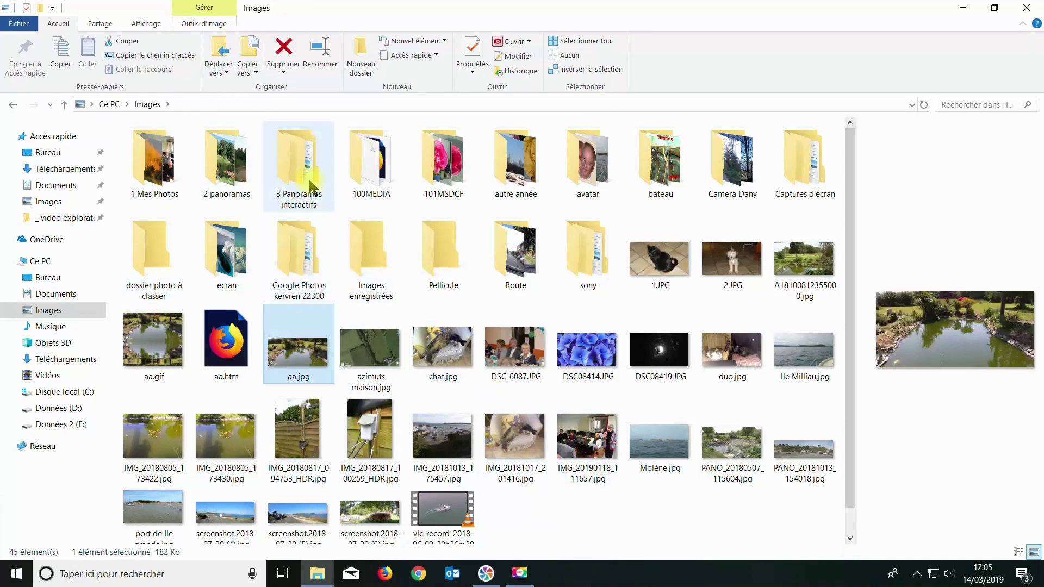
{"action": "left_click", "coordinate": [320, 64]}
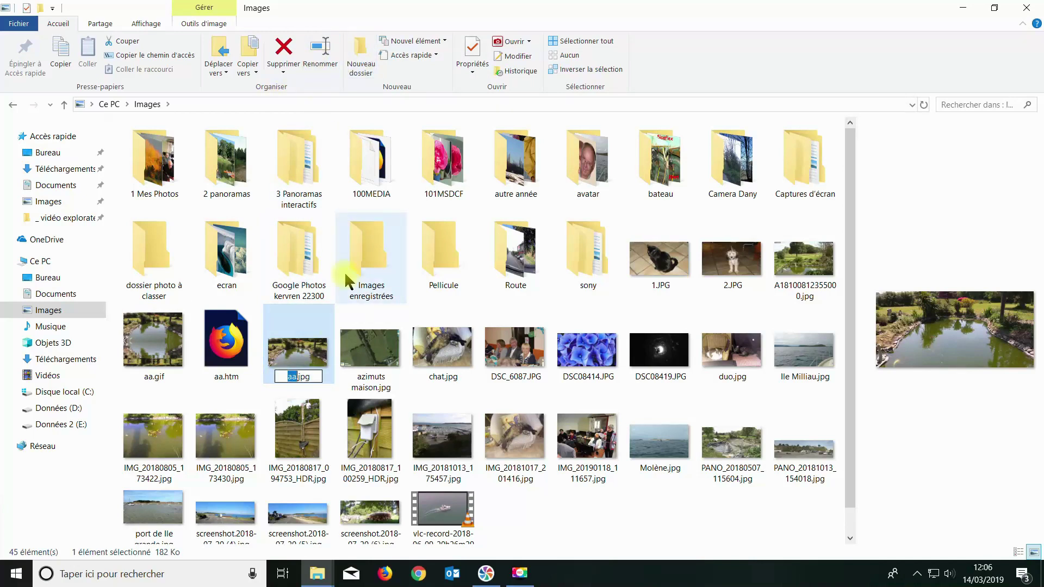
{"action": "type", "text": "kkk"}
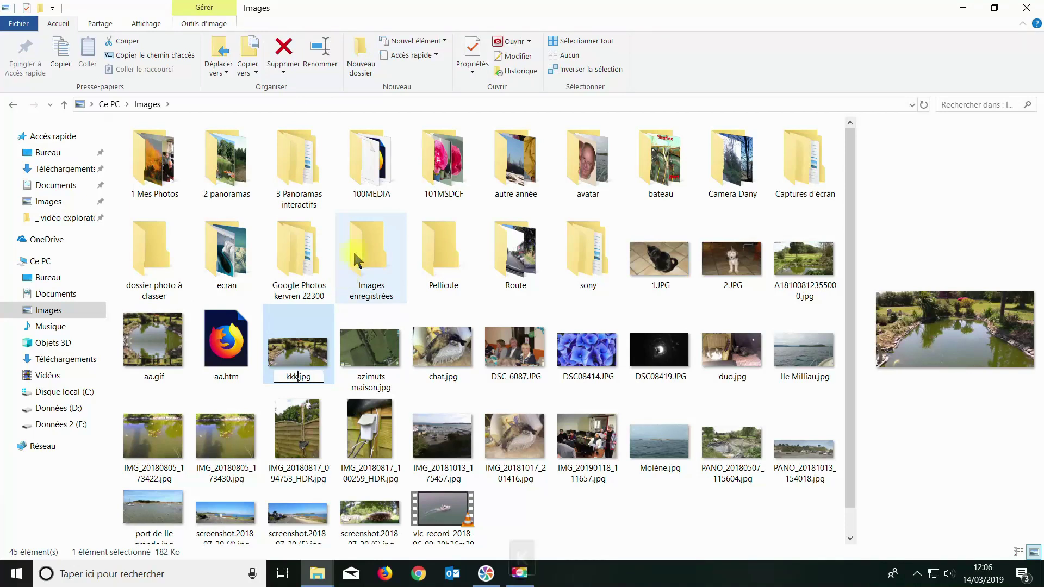
{"action": "key", "text": "Return"}
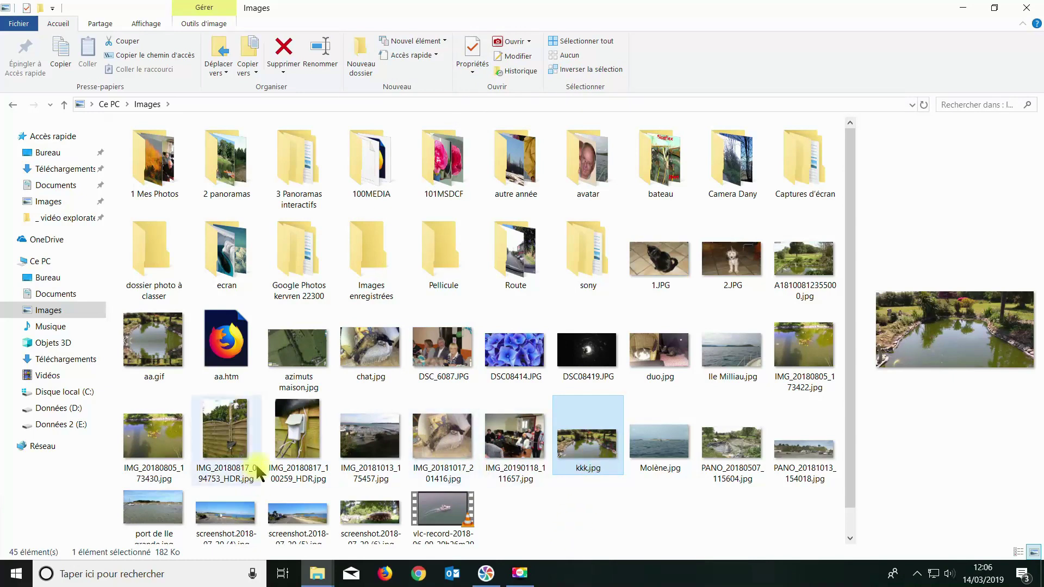
View the general properties of kkk.jpg, and close them.
{"action": "left_click", "coordinate": [473, 68]}
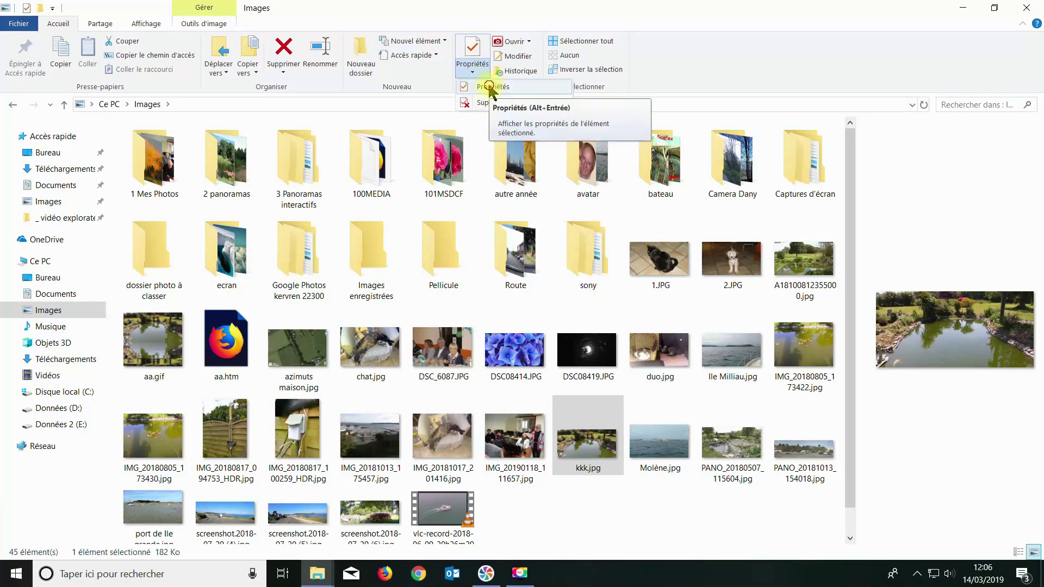
{"action": "left_click", "coordinate": [492, 87]}
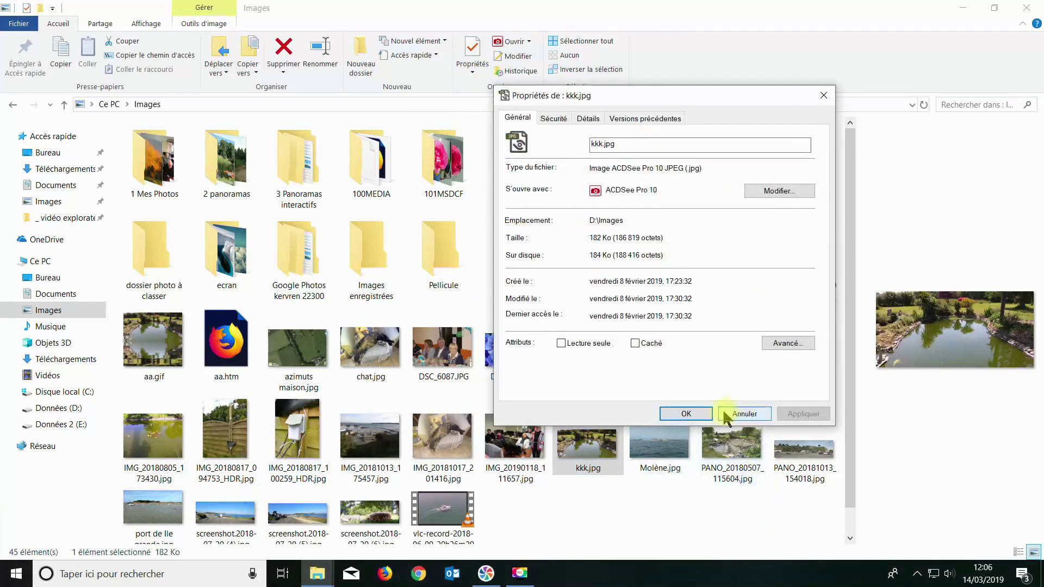
{"action": "left_click", "coordinate": [685, 415]}
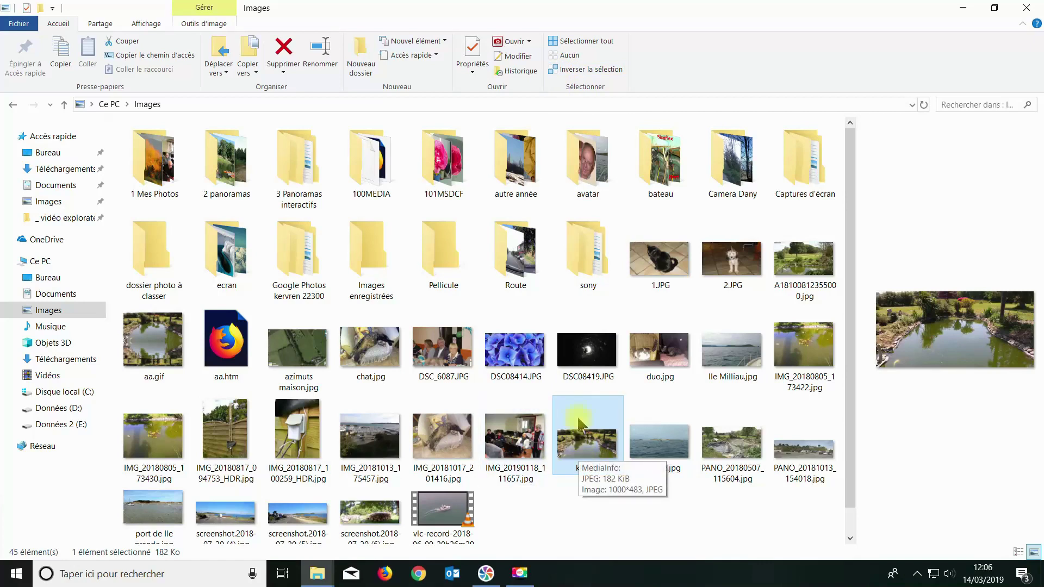
Invert the selection in the Images folder, clear it, and select all items.
{"action": "left_click", "coordinate": [566, 74]}
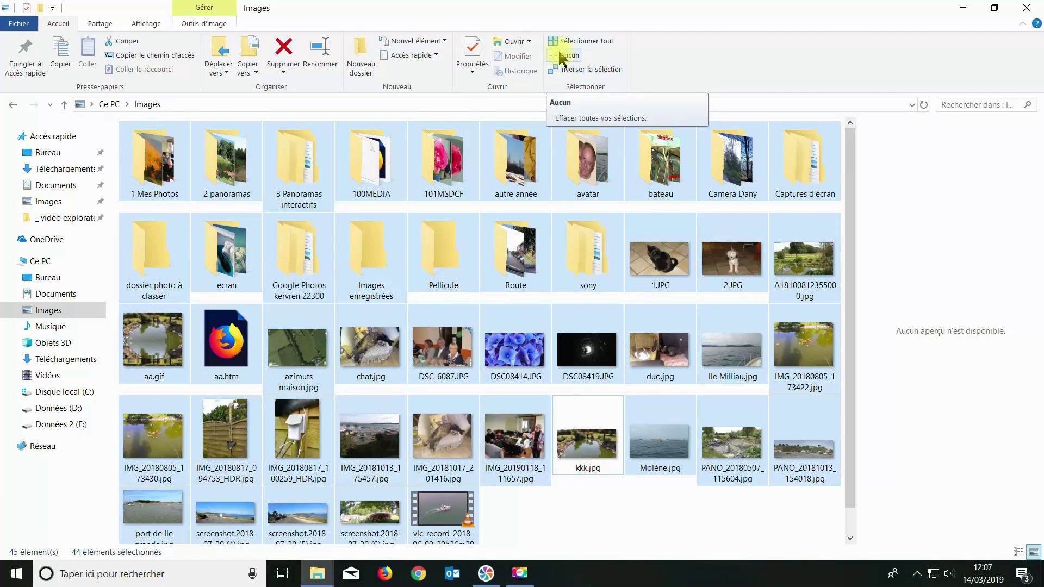
{"action": "left_click", "coordinate": [563, 56]}
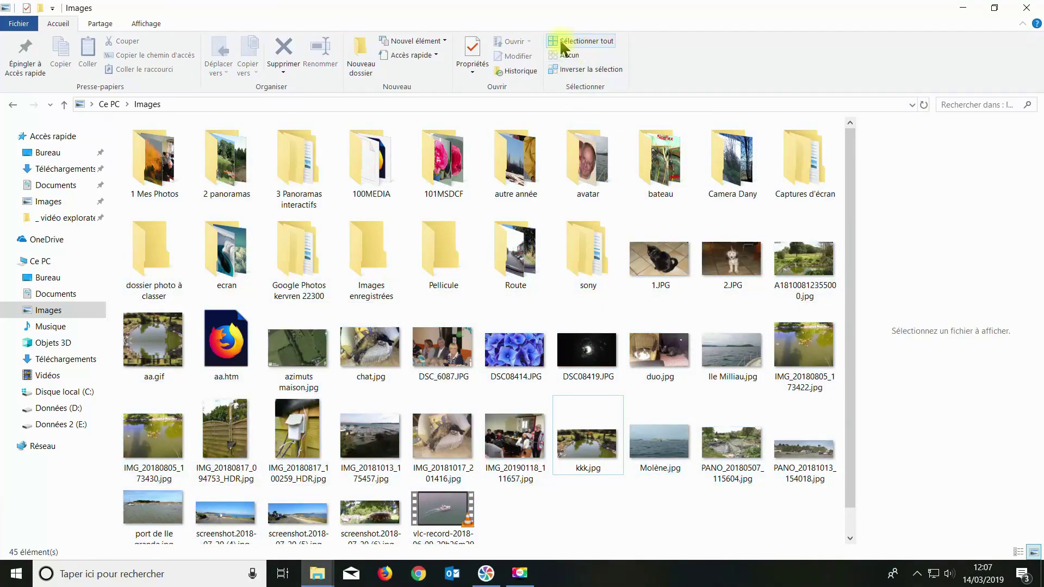
{"action": "left_click", "coordinate": [562, 43]}
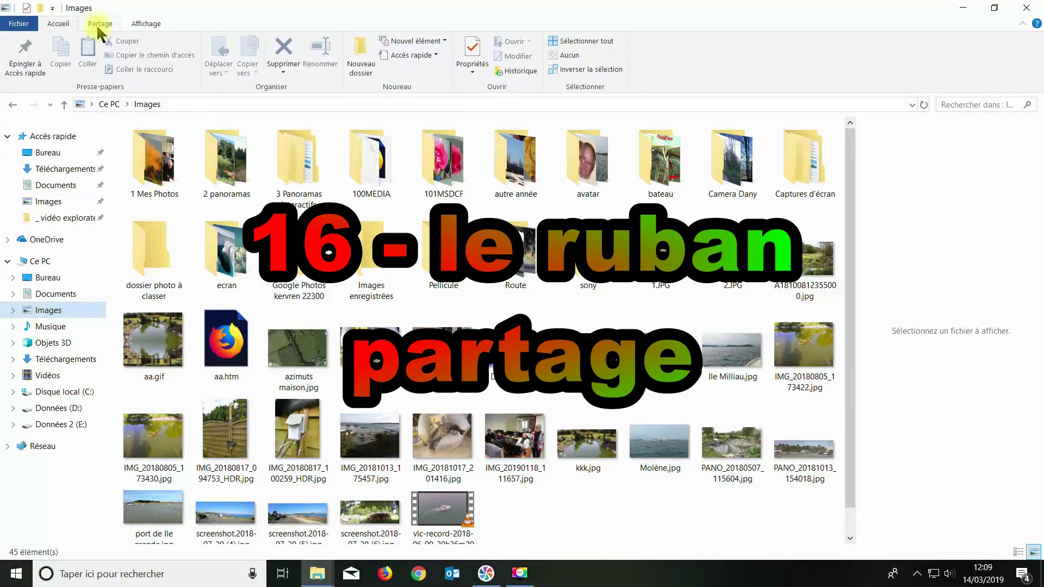
Share azimuts maison.jpg and chat.jpg together through Courrier, and go to the recipient field of the new message.
{"action": "left_click", "coordinate": [97, 25]}
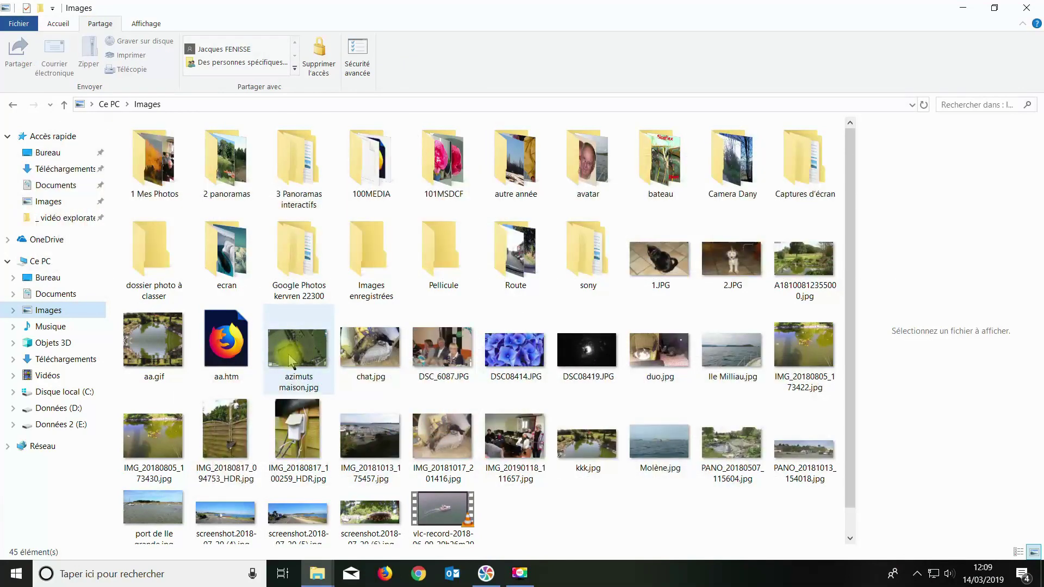
{"action": "left_click", "coordinate": [290, 360]}
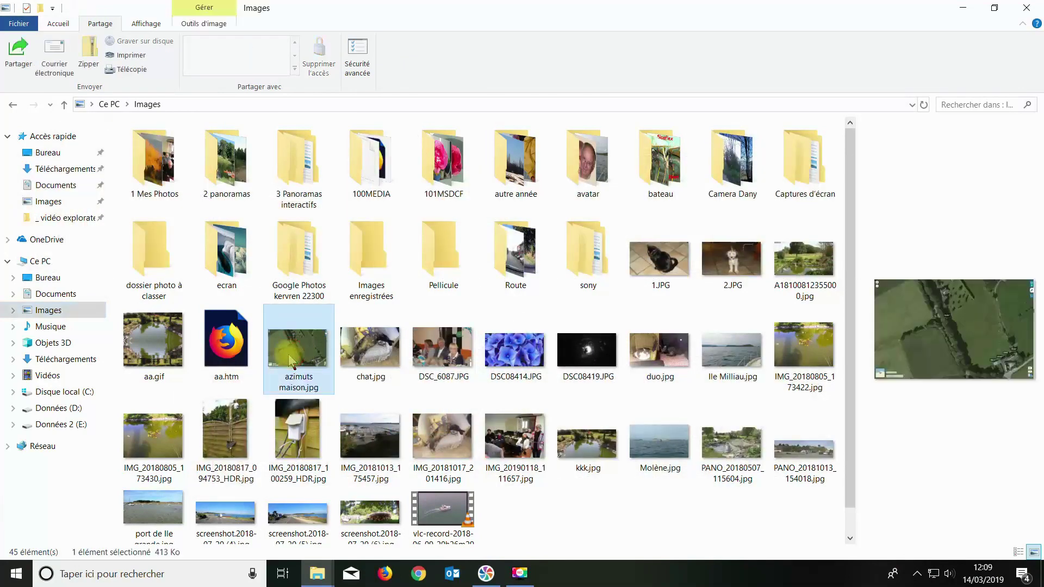
{"action": "left_click", "coordinate": [370, 362], "text": "shift"}
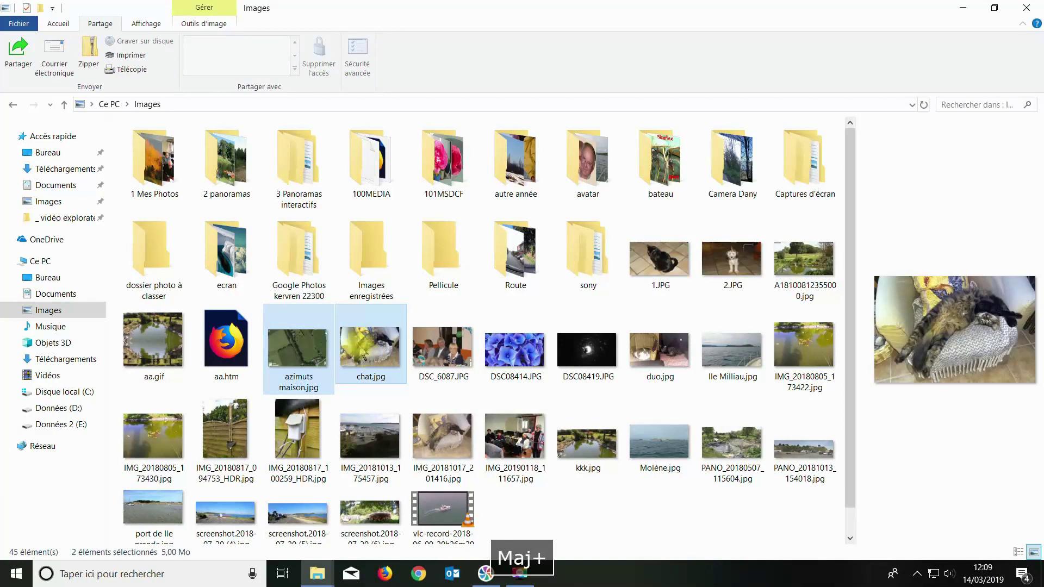
{"action": "left_click", "coordinate": [19, 59]}
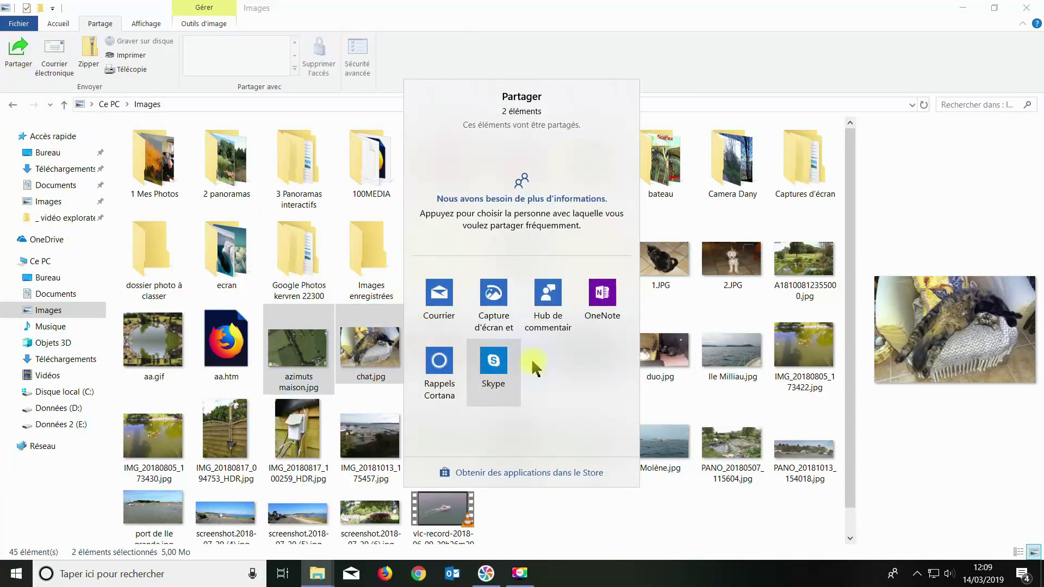
{"action": "left_click", "coordinate": [440, 293]}
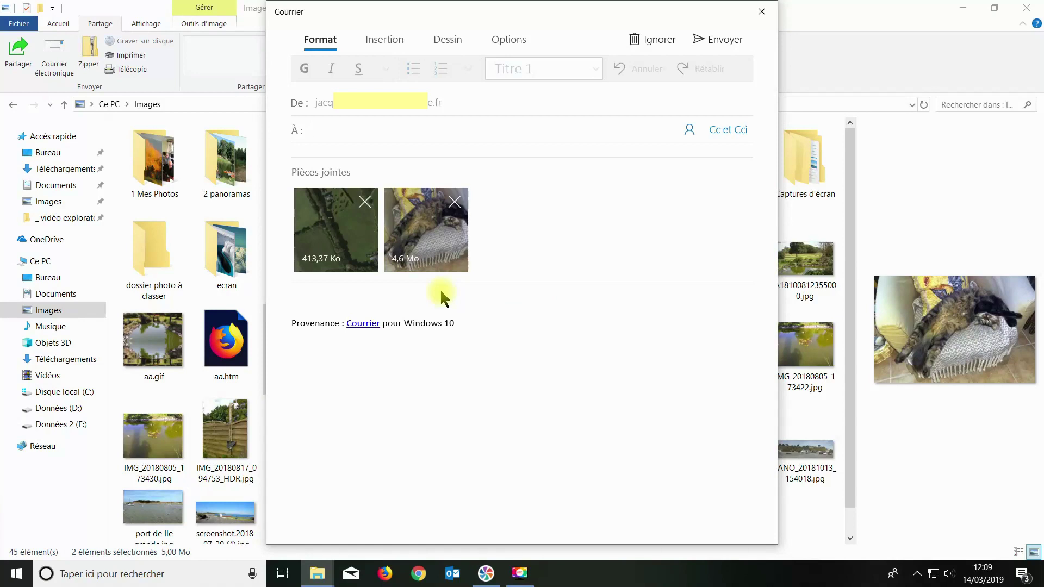
{"action": "left_click", "coordinate": [311, 128]}
{"action": "key", "text": "Tab"}
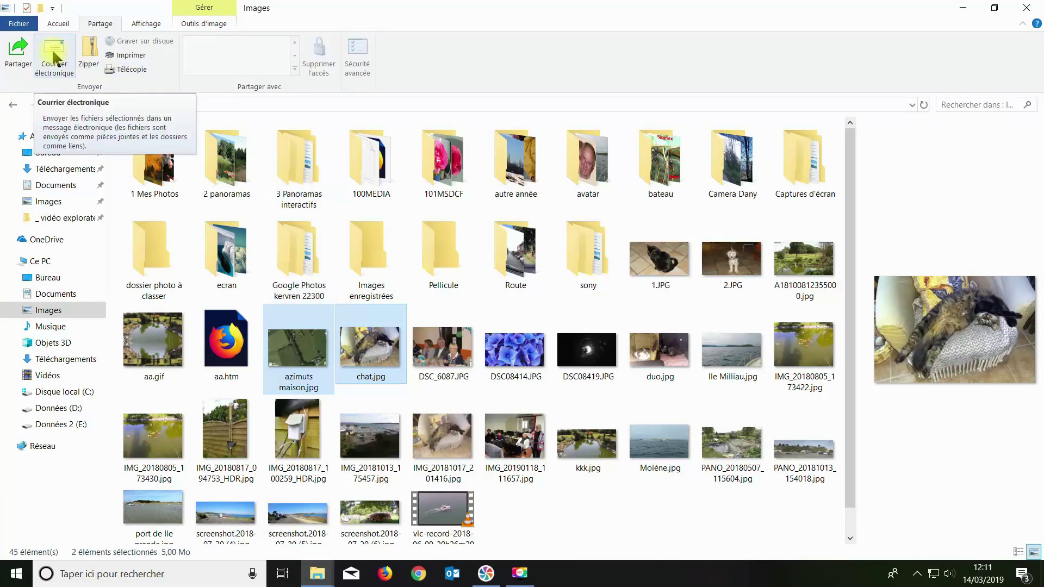
Attach the two selected images to an e-mail with the Courrier électronique command, reviewing the available image sizes.
{"action": "left_click", "coordinate": [55, 54]}
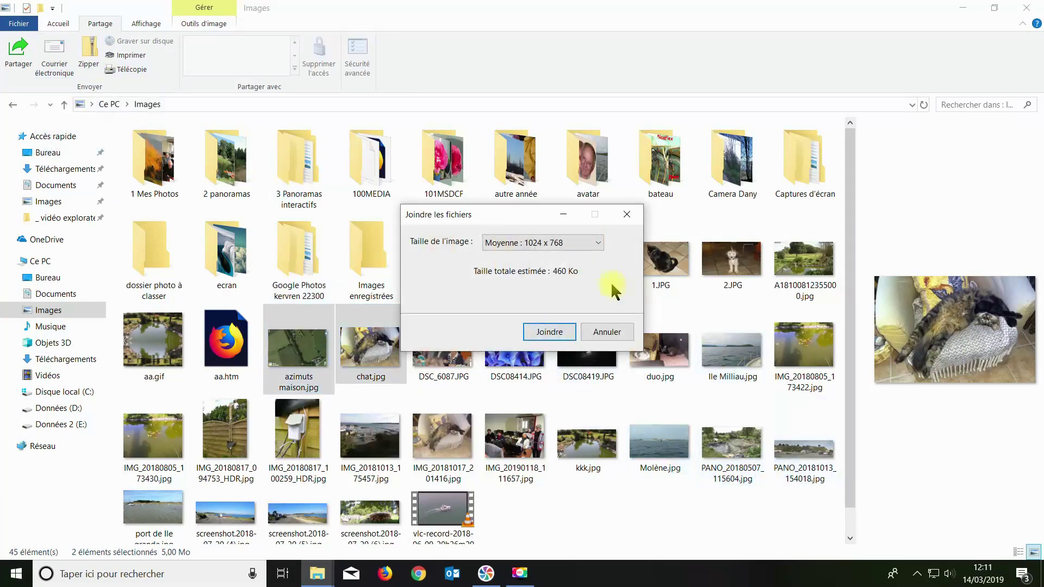
{"action": "left_click", "coordinate": [600, 242]}
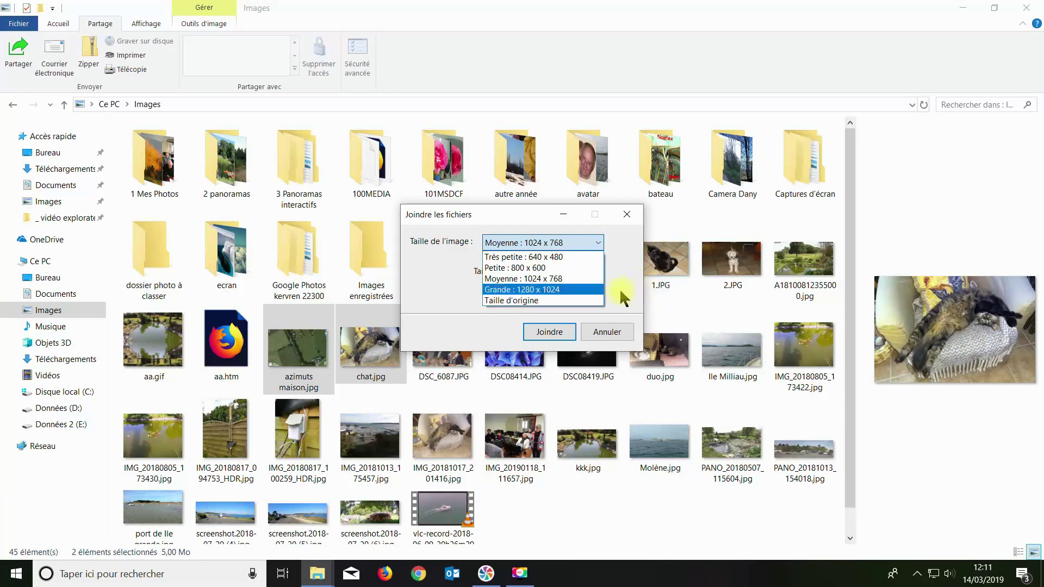
{"action": "left_click", "coordinate": [558, 336]}
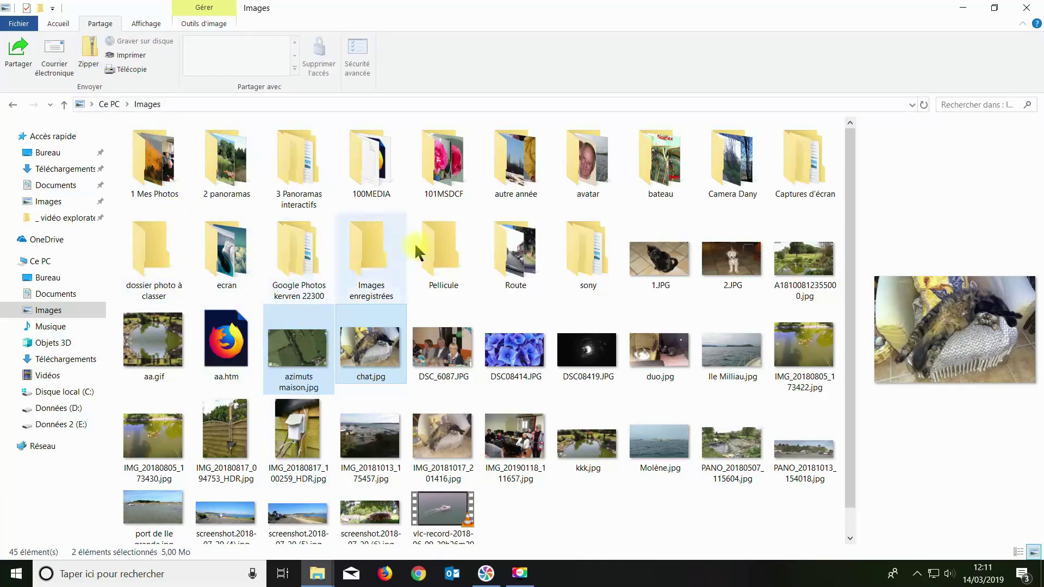
Compress the two selected images into azimuts maison.zip, and start printing azimuts maison.jpg.
{"action": "left_click", "coordinate": [88, 61]}
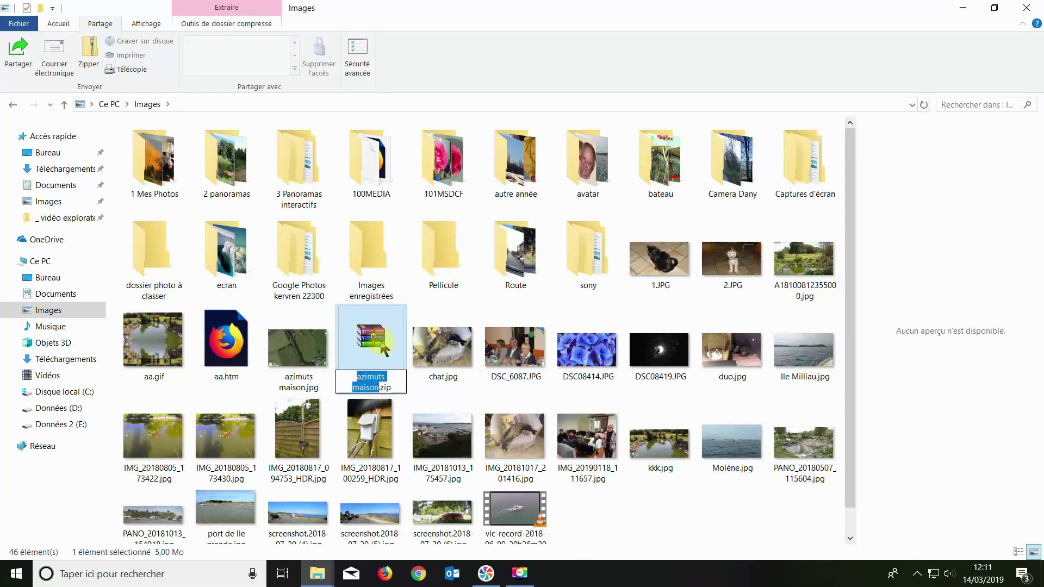
{"action": "key", "text": "Return"}
{"action": "key", "text": "Left"}
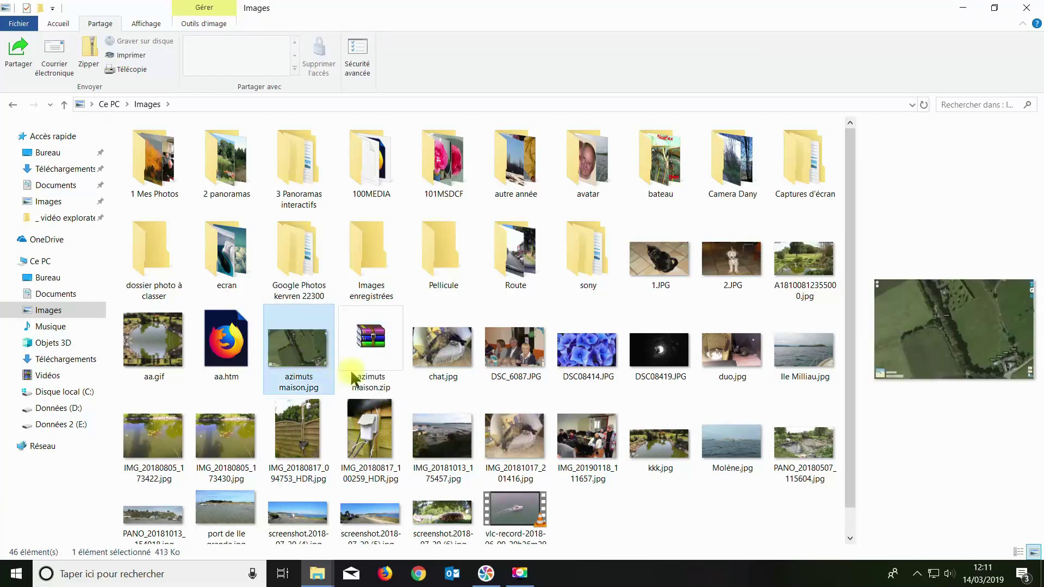
{"action": "left_click", "coordinate": [131, 56]}
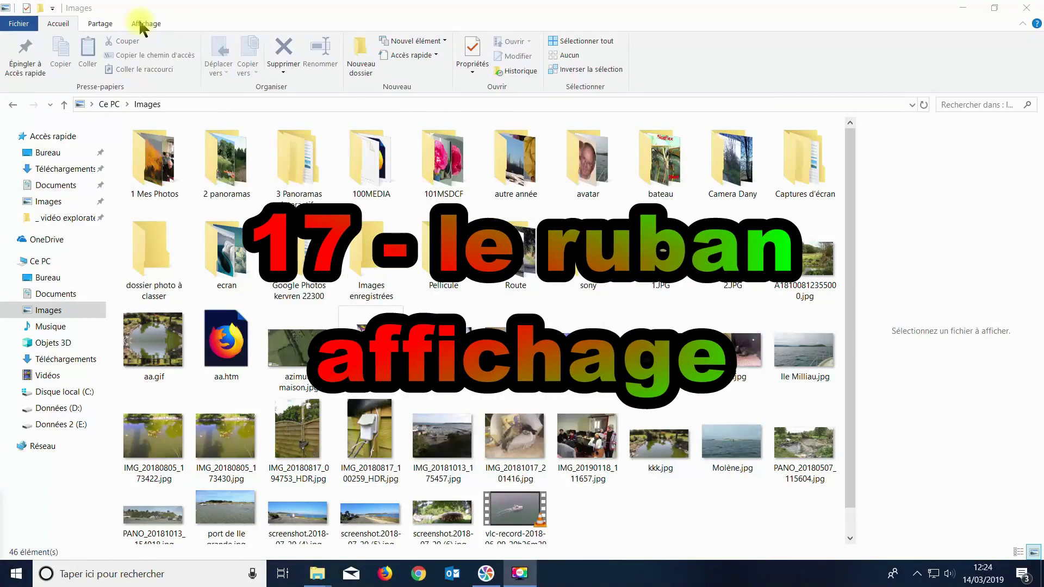
Display the Images folder in the Détails layout, and return it to Grandes icônes.
{"action": "left_click", "coordinate": [142, 25]}
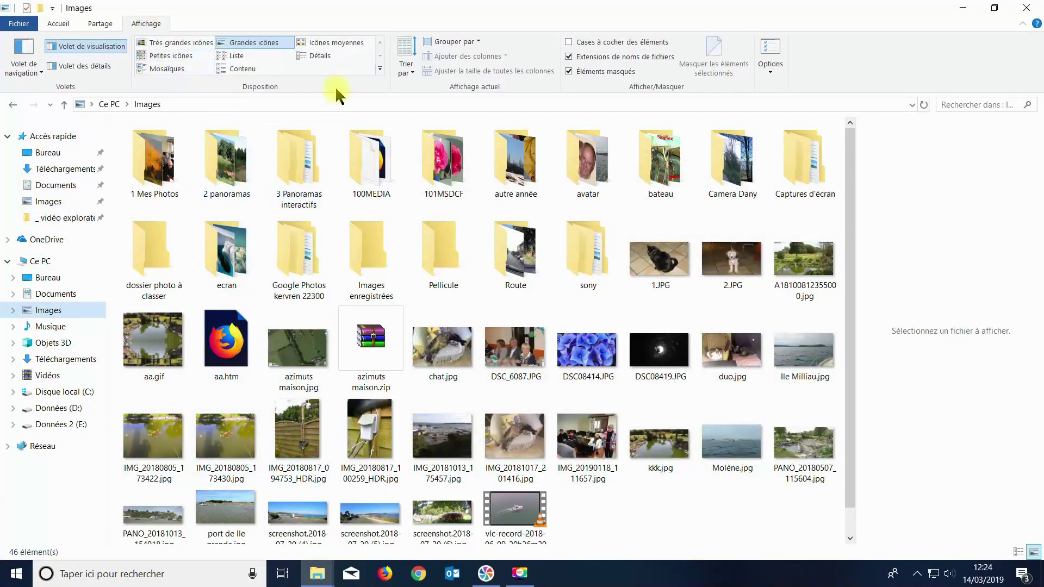
{"action": "left_click", "coordinate": [315, 55]}
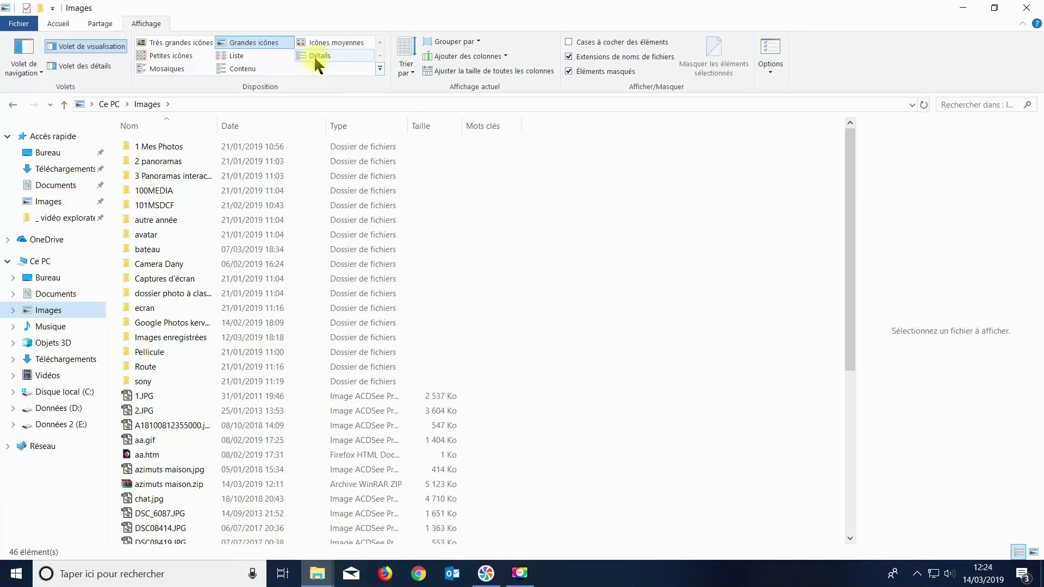
{"action": "left_click", "coordinate": [249, 44]}
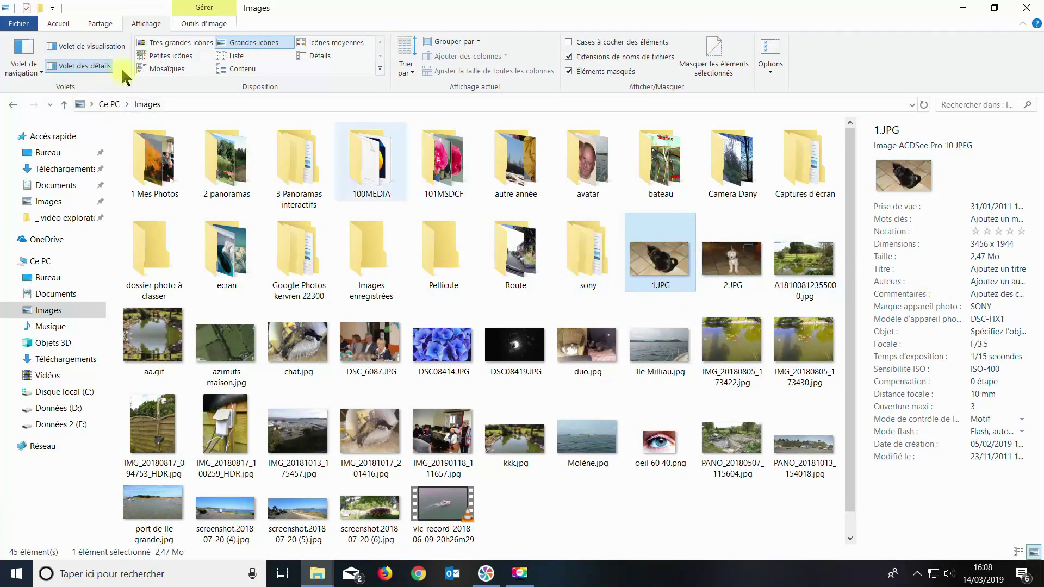
Toggle the details pane off and on for 1.JPG, and replace it with the preview pane.
{"action": "left_click", "coordinate": [79, 66]}
{"action": "left_click", "coordinate": [79, 66]}
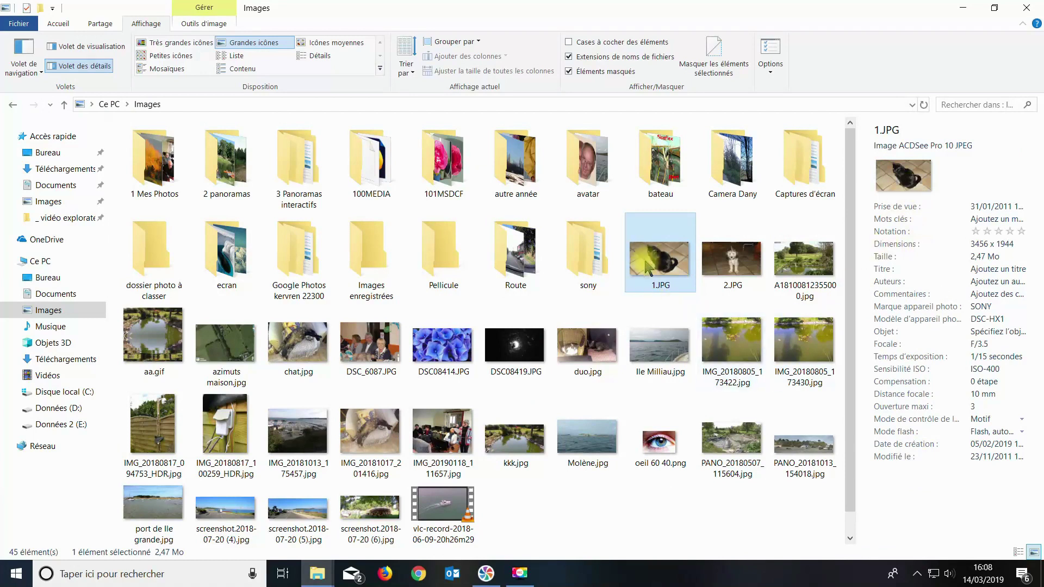
{"action": "left_click", "coordinate": [74, 48]}
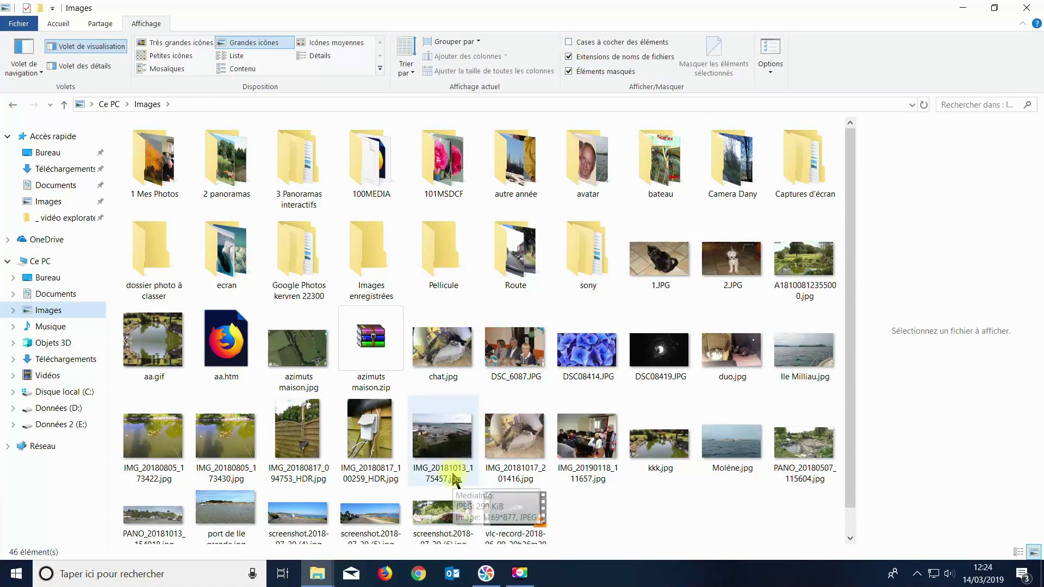
Hide the file name extensions in the Images folder, and show them again.
{"action": "left_click", "coordinate": [568, 57]}
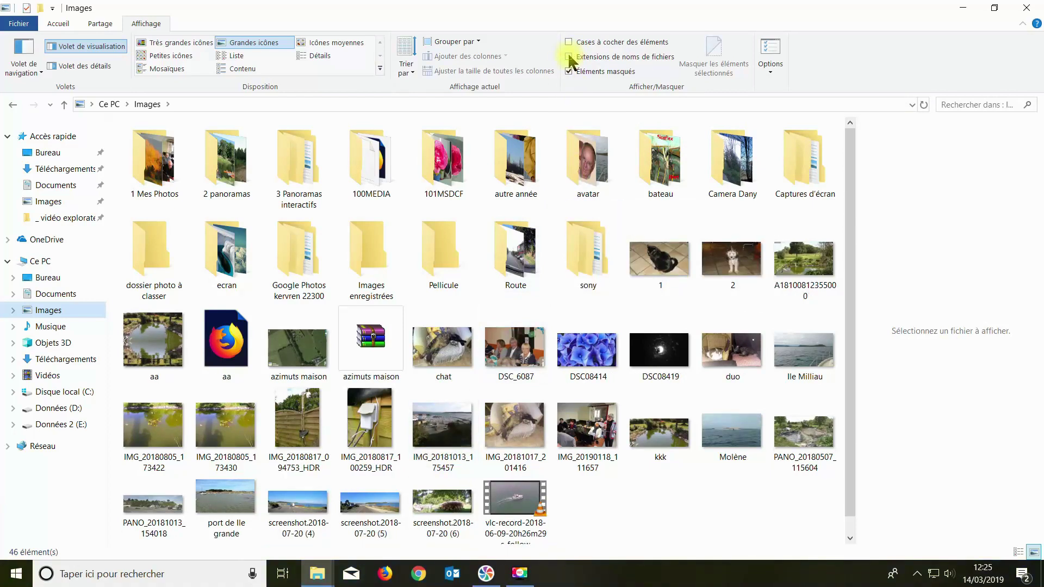
{"action": "left_click", "coordinate": [568, 57]}
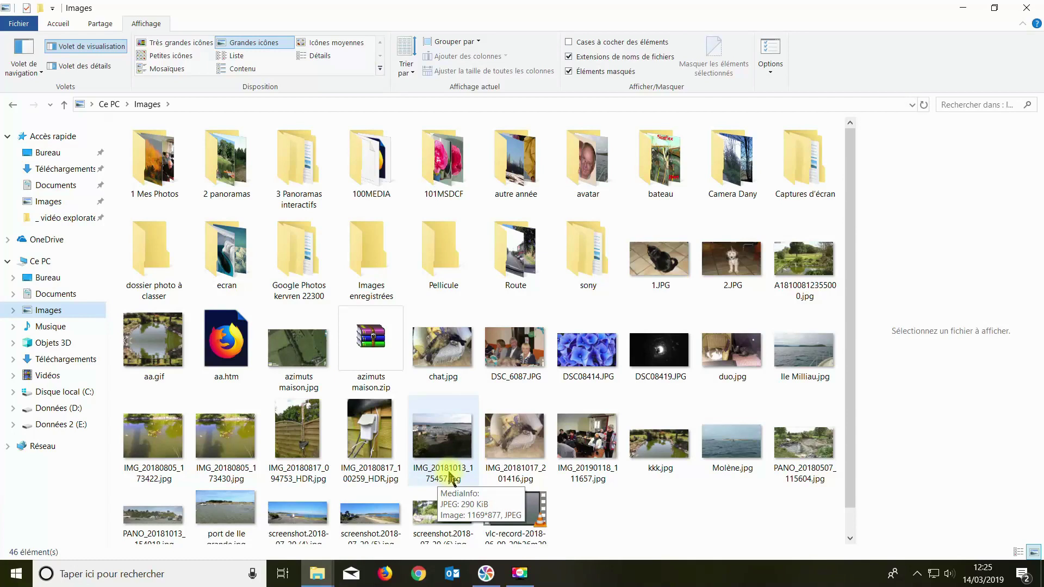
Open the folder and search options.
{"action": "left_click", "coordinate": [772, 71]}
{"action": "left_click", "coordinate": [803, 89]}
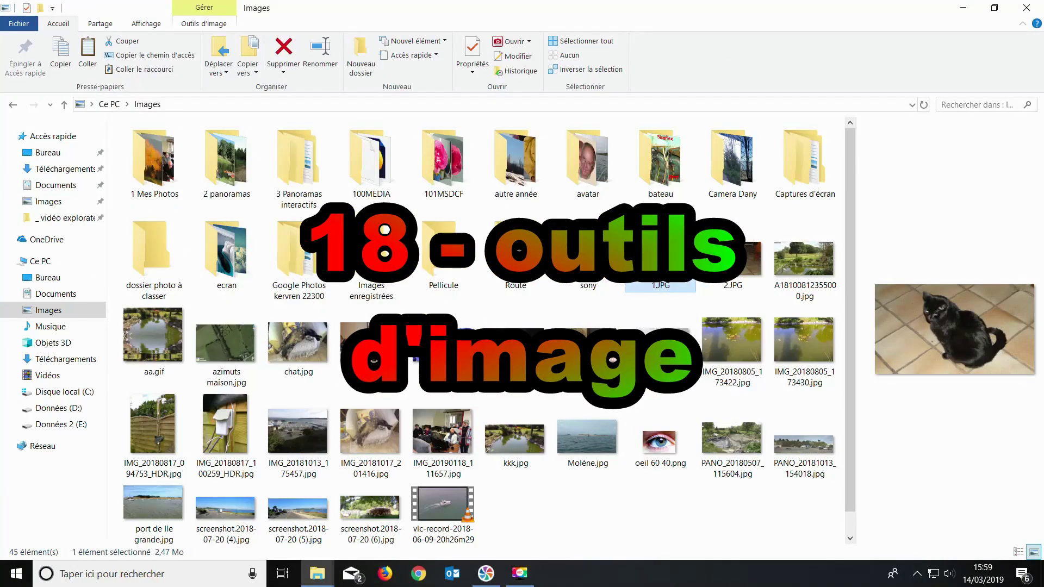
Play the Images folder's pictures as a slideshow and exit it.
{"action": "left_click", "coordinate": [200, 27]}
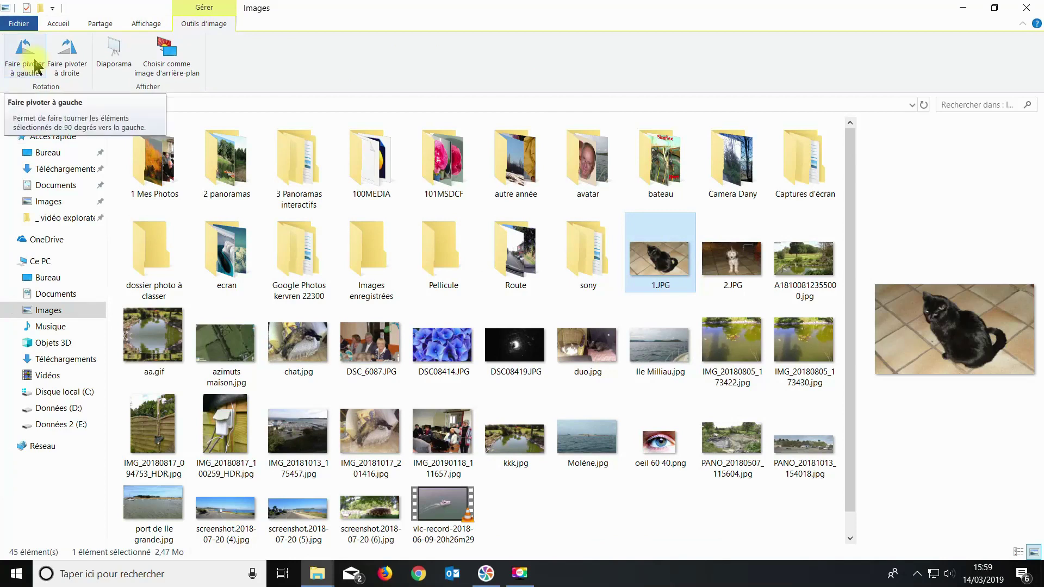
{"action": "left_click", "coordinate": [116, 56]}
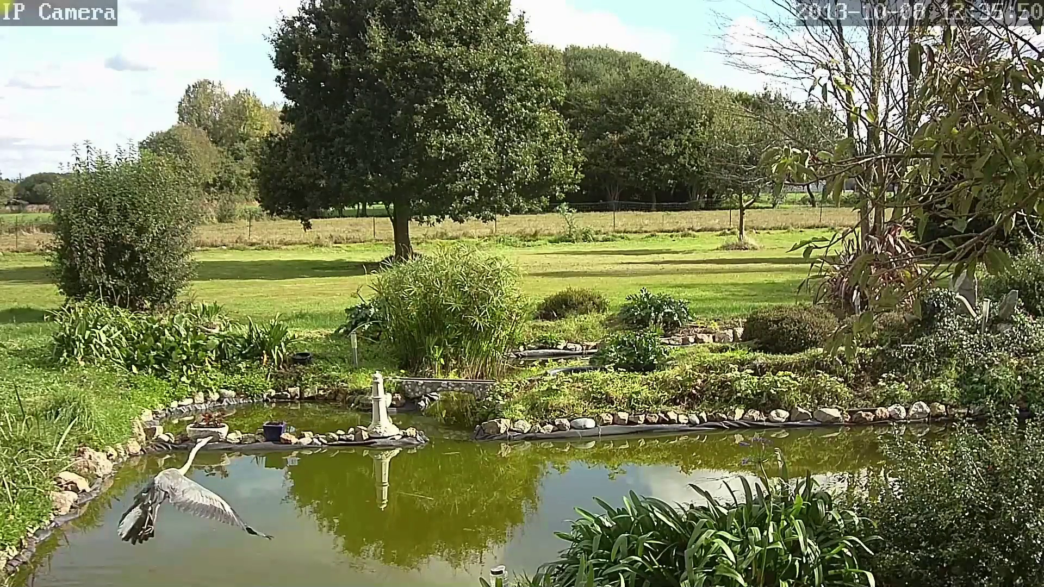
{"action": "key", "text": "Escape"}
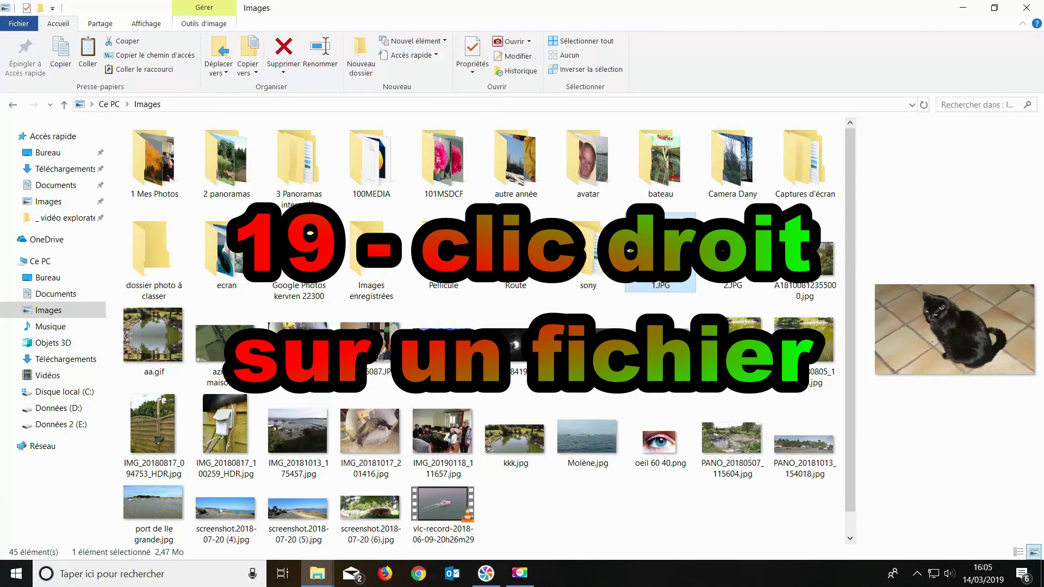
Open 1.JPG by choosing ACDSee Pro 10 as the application always used for .JPG files.
{"action": "right_click", "coordinate": [664, 251]}
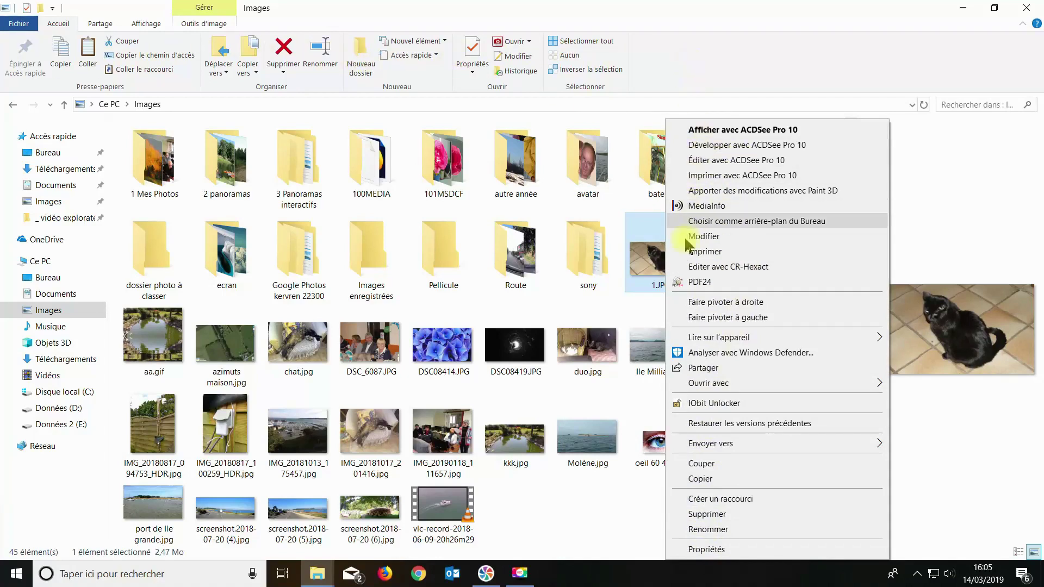
{"action": "mouse_move", "coordinate": [696, 385]}
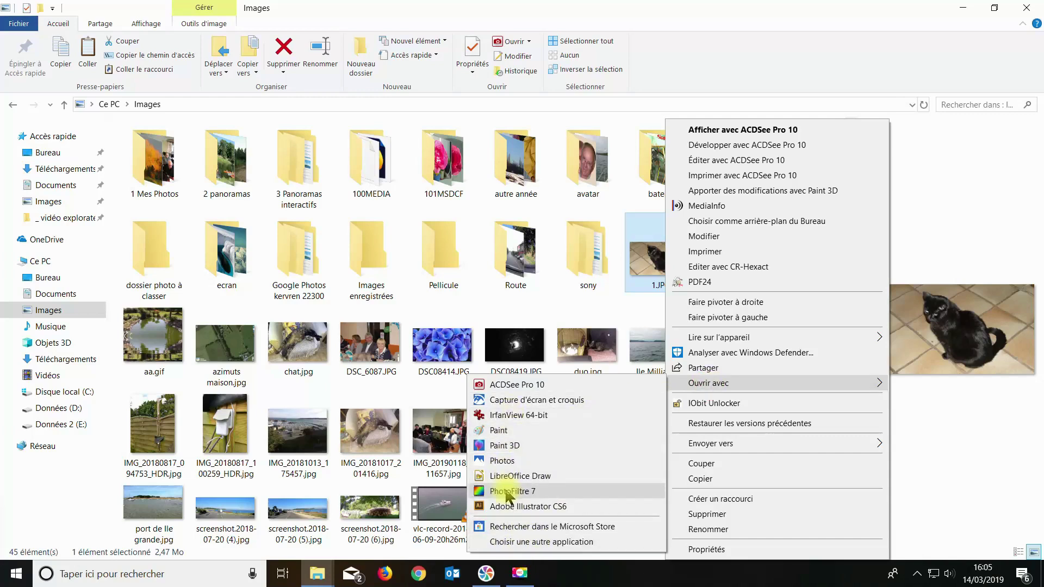
{"action": "left_click", "coordinate": [513, 541]}
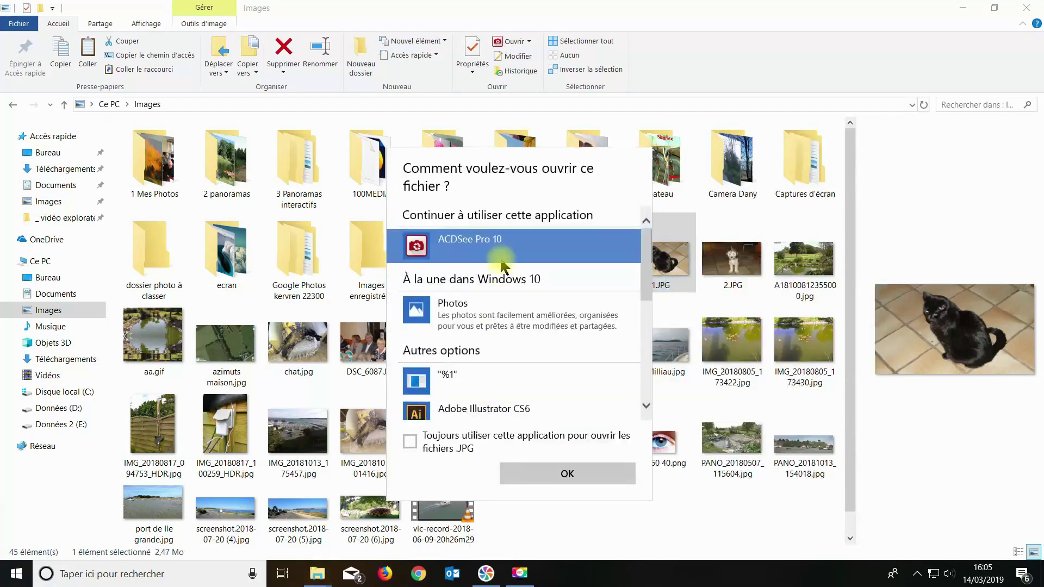
{"action": "left_click", "coordinate": [411, 442]}
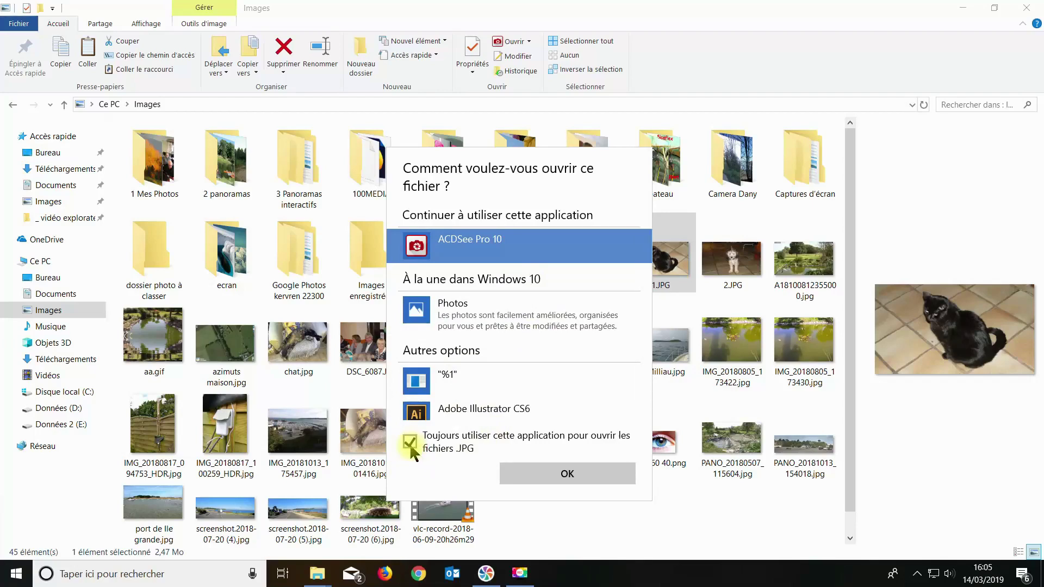
{"action": "left_click", "coordinate": [543, 472]}
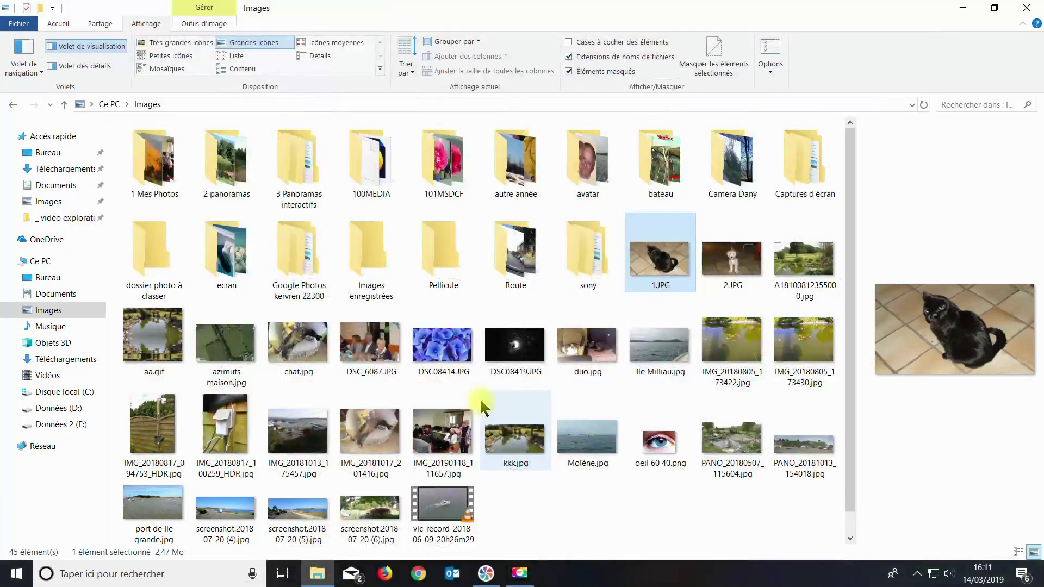
Restore the maximized Images window to a smaller size, and open a second File Explorer window.
{"action": "mouse_move", "coordinate": [449, 367]}
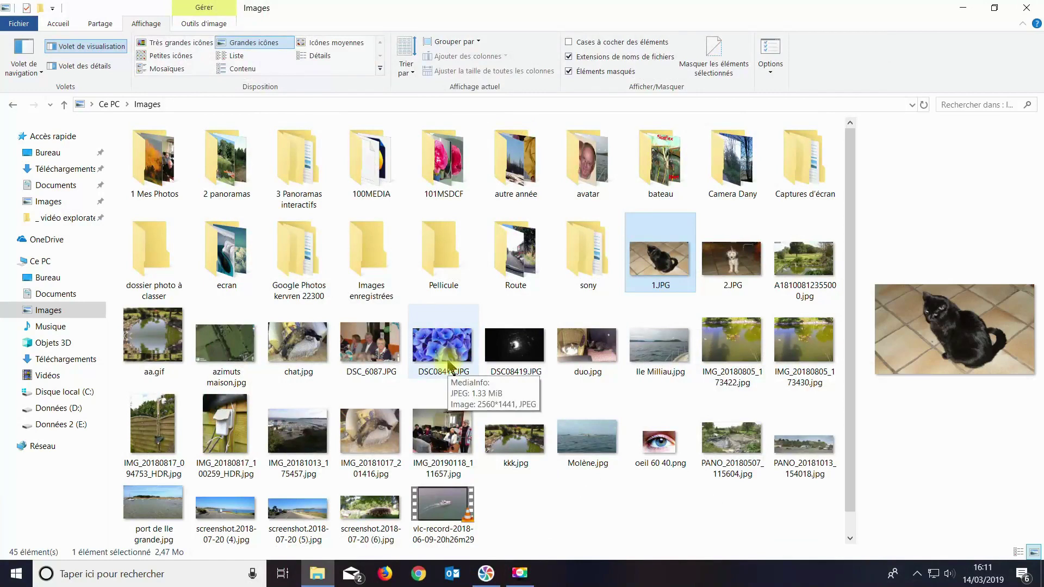
{"action": "left_click", "coordinate": [992, 8]}
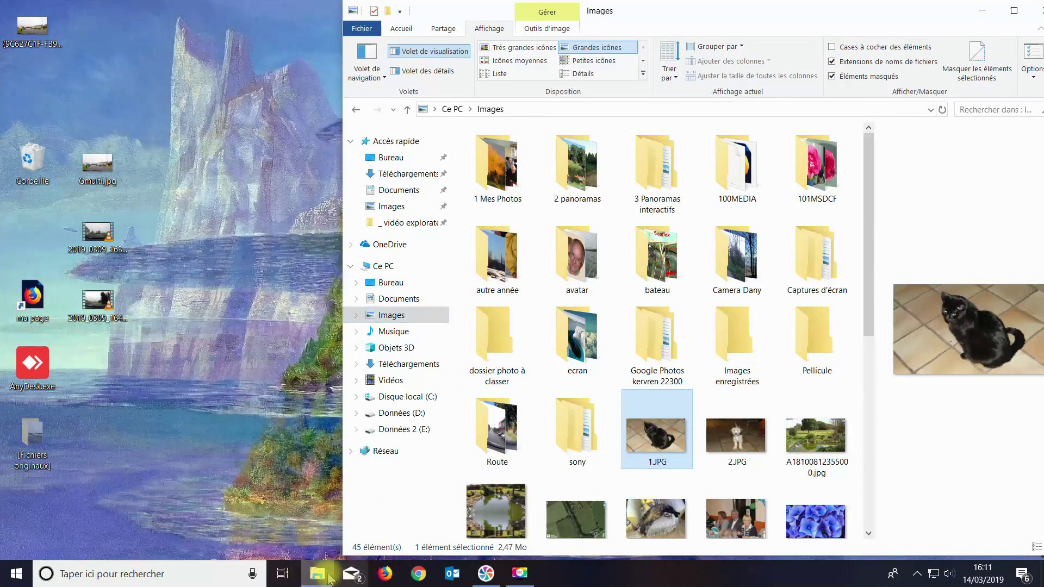
{"action": "mouse_move", "coordinate": [316, 579]}
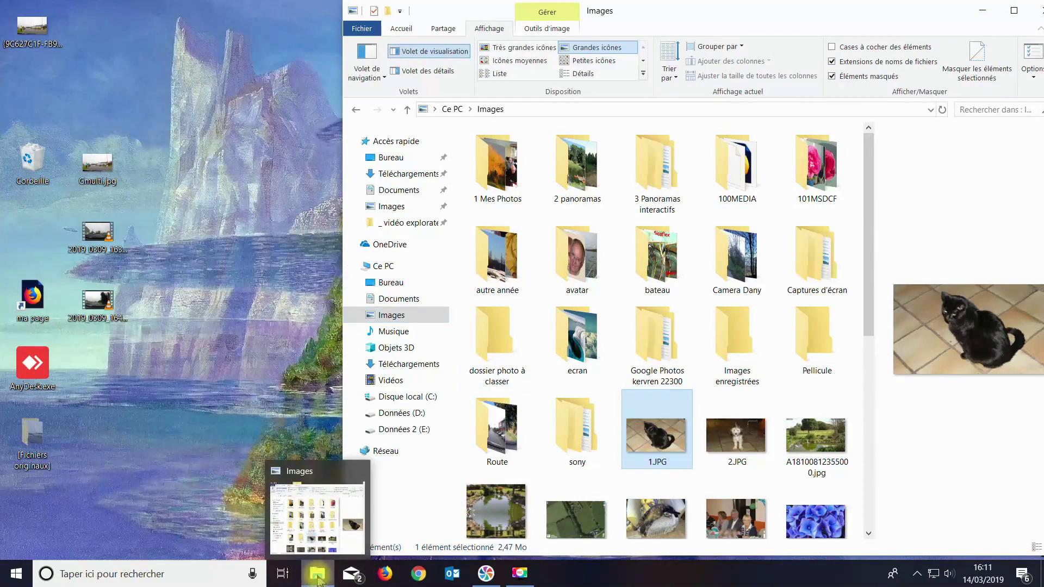
{"action": "right_click", "coordinate": [317, 577]}
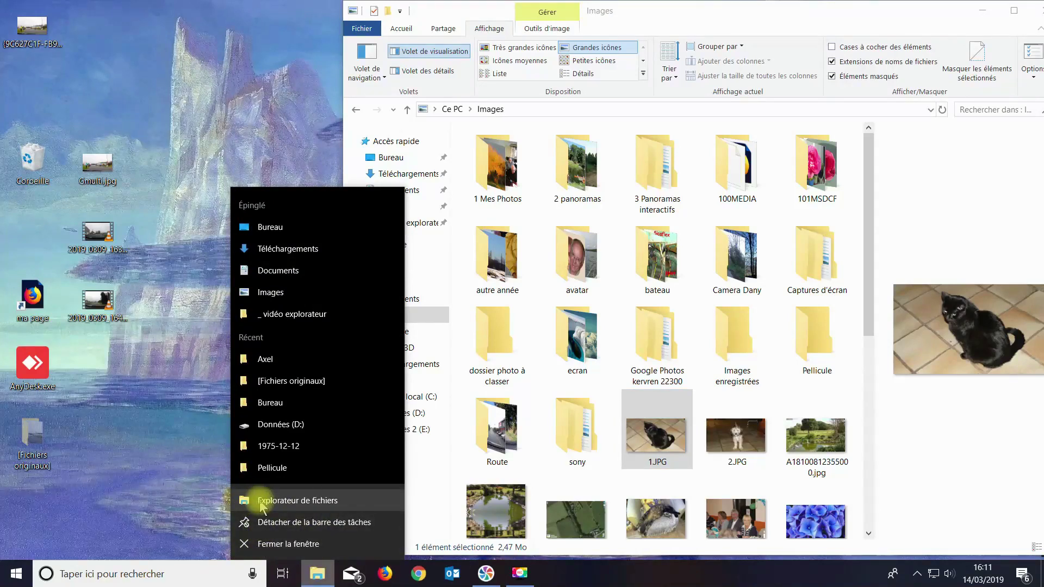
{"action": "left_click", "coordinate": [282, 501]}
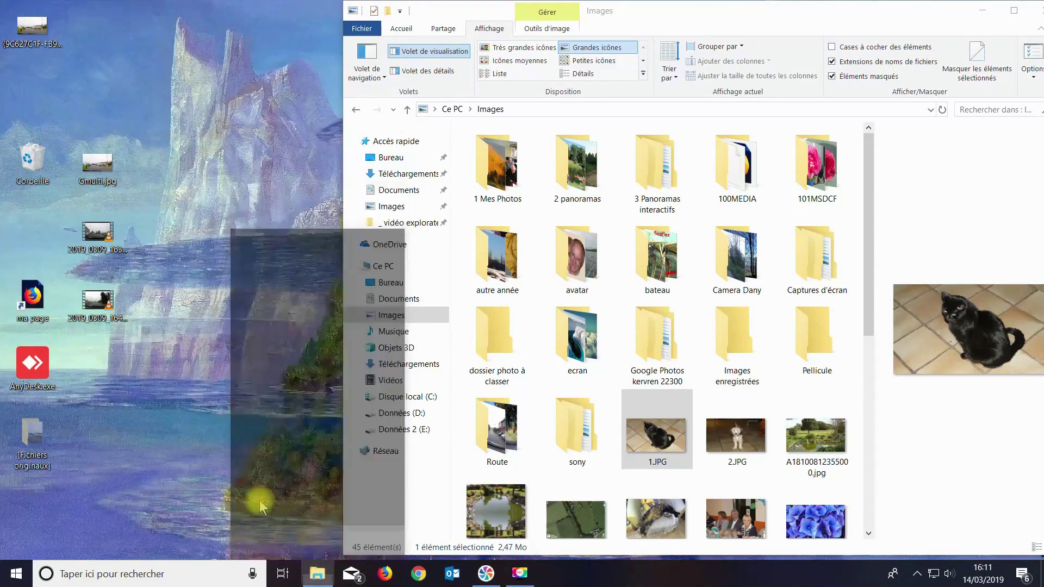
Narrow the Images window and the new Explorer window so that they sit side by side without overlapping.
{"action": "left_click", "coordinate": [779, 7]}
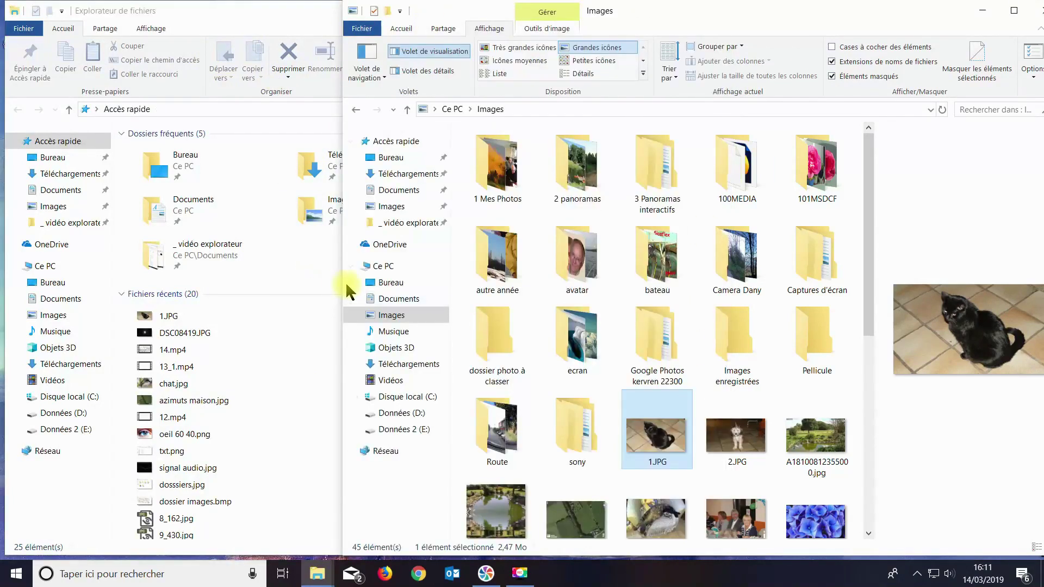
{"action": "left_click_drag", "start_coordinate": [342, 292], "coordinate": [542, 277]}
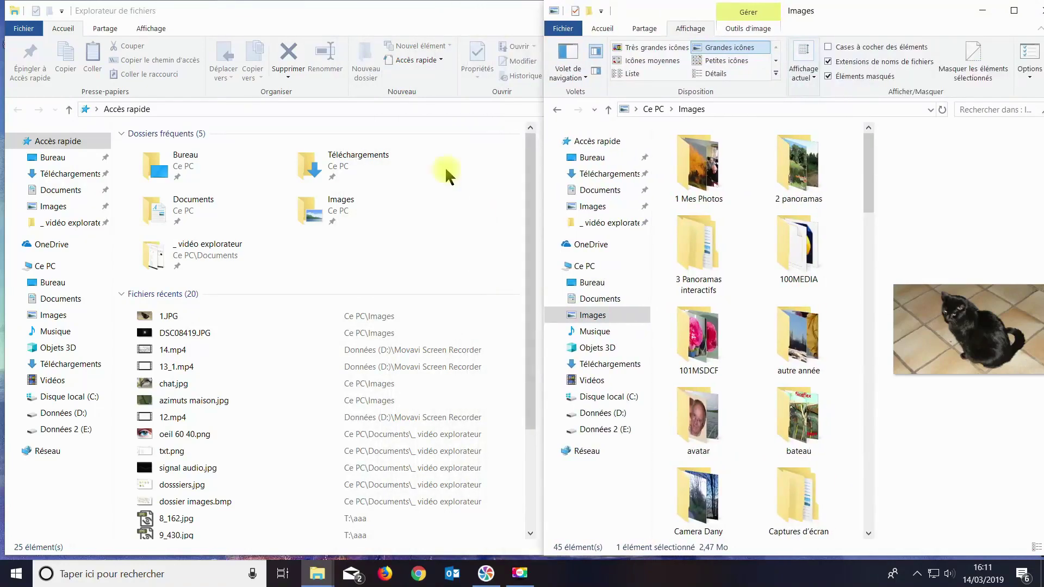
{"action": "left_click", "coordinate": [409, 14]}
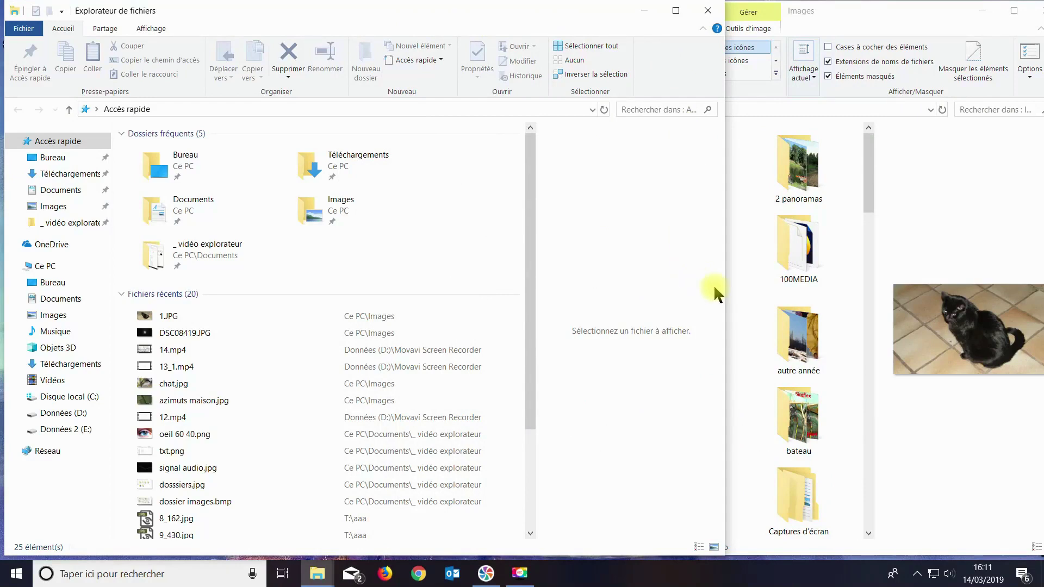
{"action": "left_click_drag", "start_coordinate": [724, 284], "coordinate": [521, 291]}
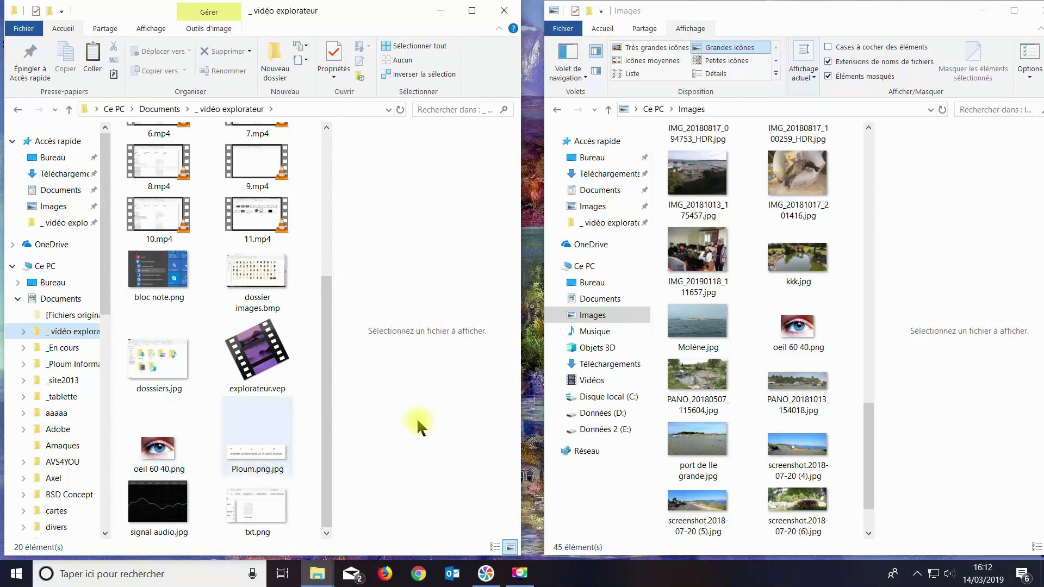
Move oeil 60 40.png from Images to the _ vidéo explorateur folder, keeping both versions of the file.
{"action": "left_click_drag", "start_coordinate": [809, 329], "coordinate": [220, 426]}
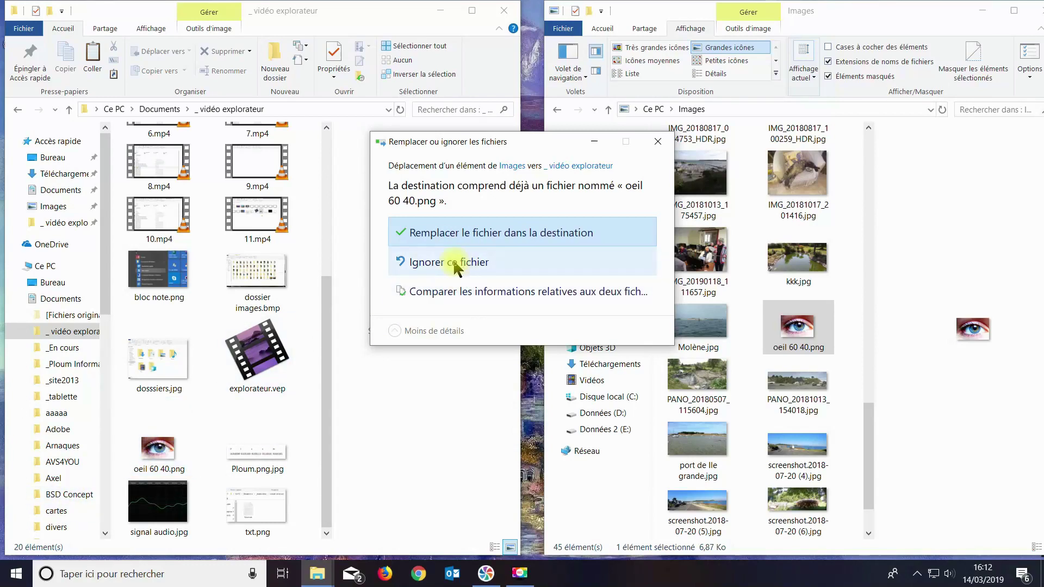
{"action": "left_click", "coordinate": [450, 294]}
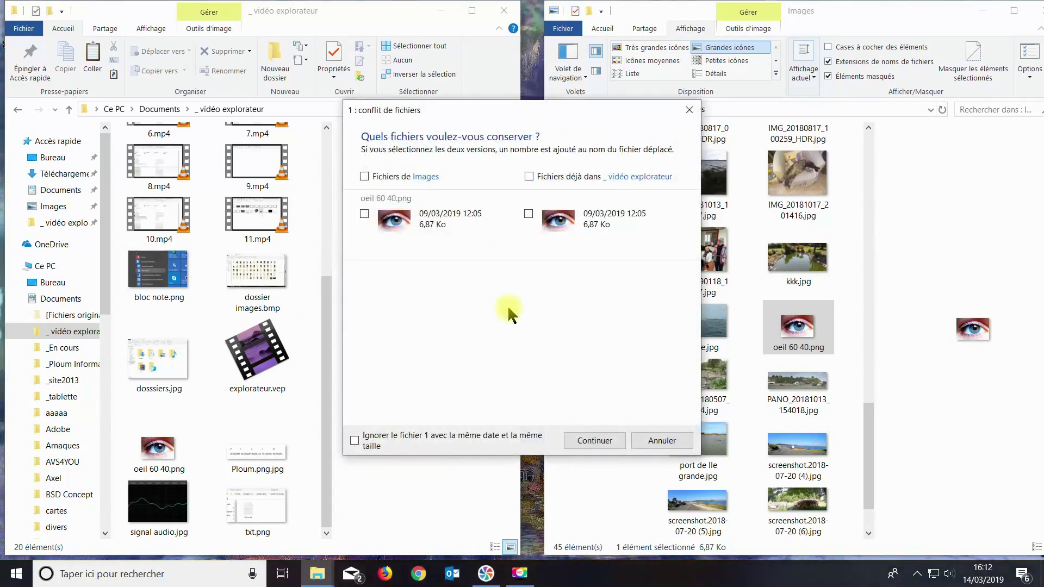
{"action": "left_click", "coordinate": [364, 177]}
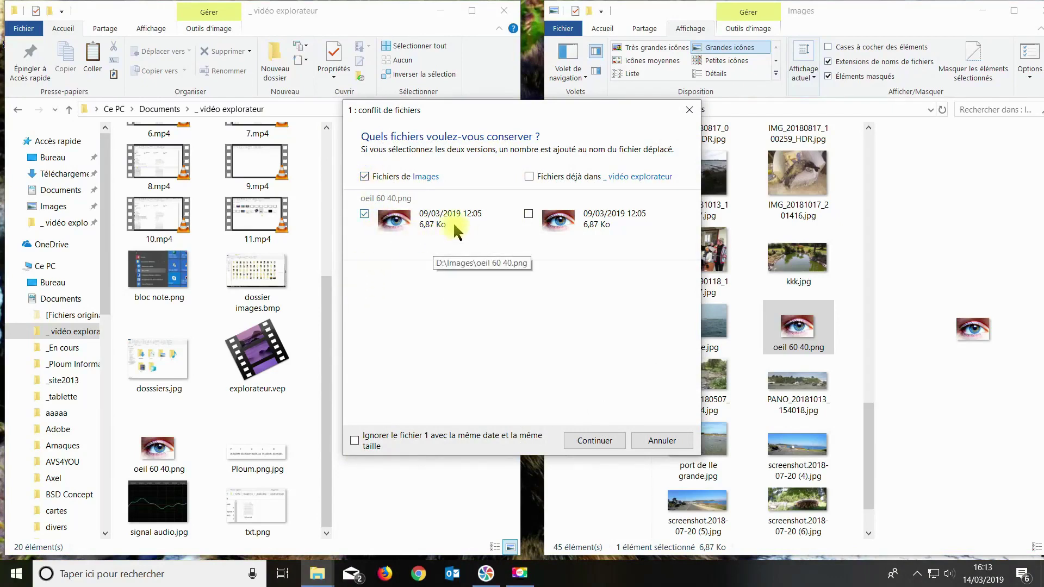
{"action": "left_click", "coordinate": [529, 178]}
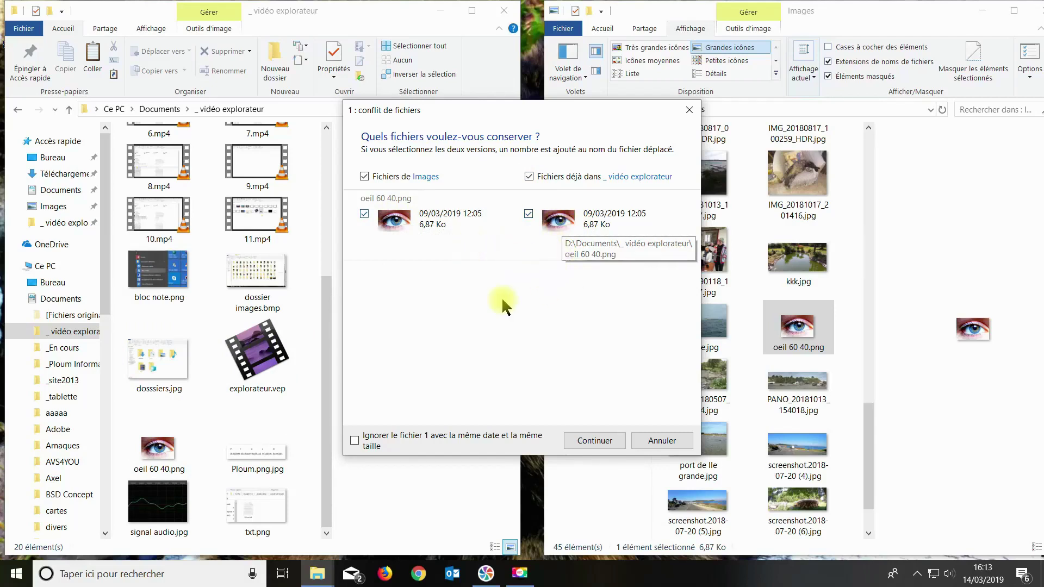
{"action": "left_click", "coordinate": [596, 440]}
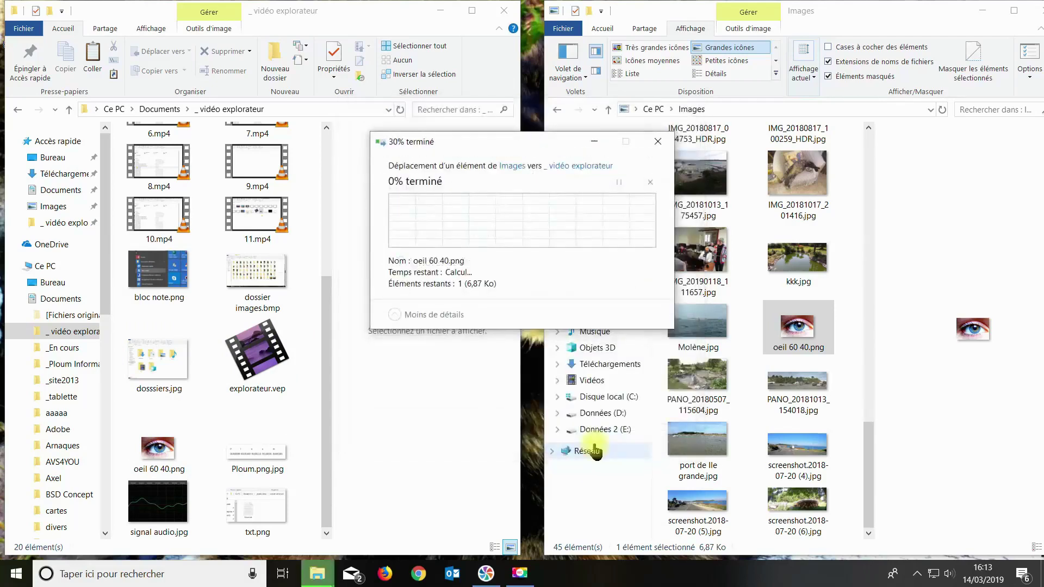